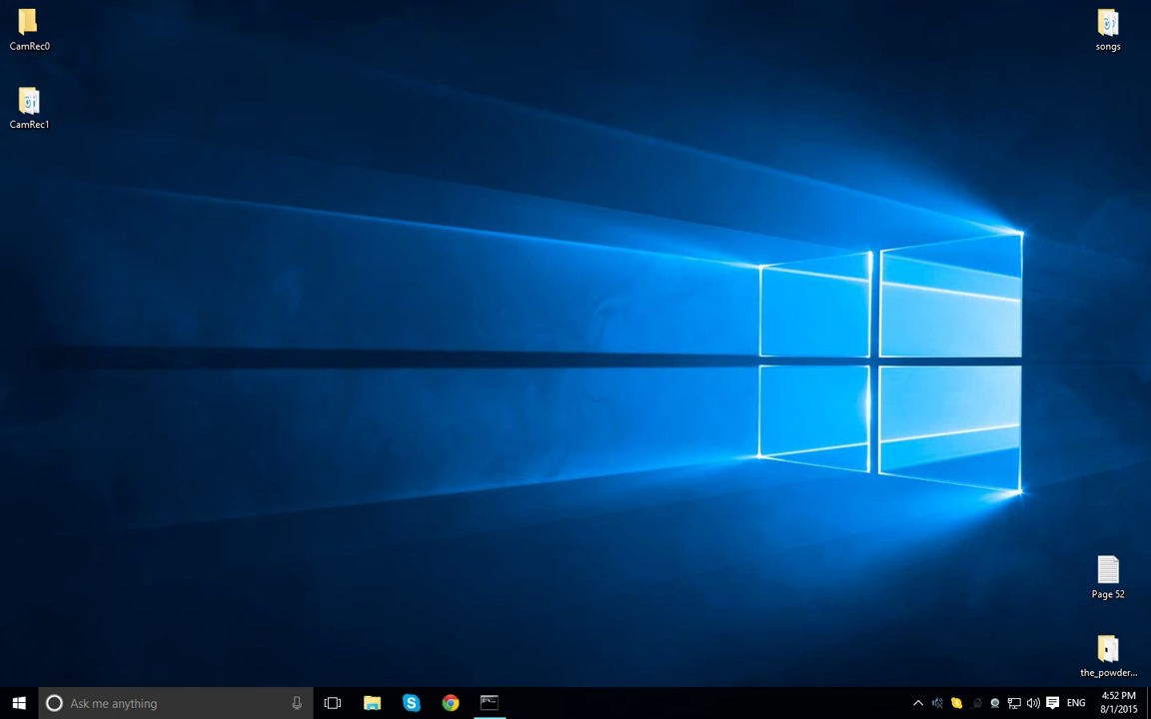
- Open the Region & language page of the Windows Time & language settings
key("super")
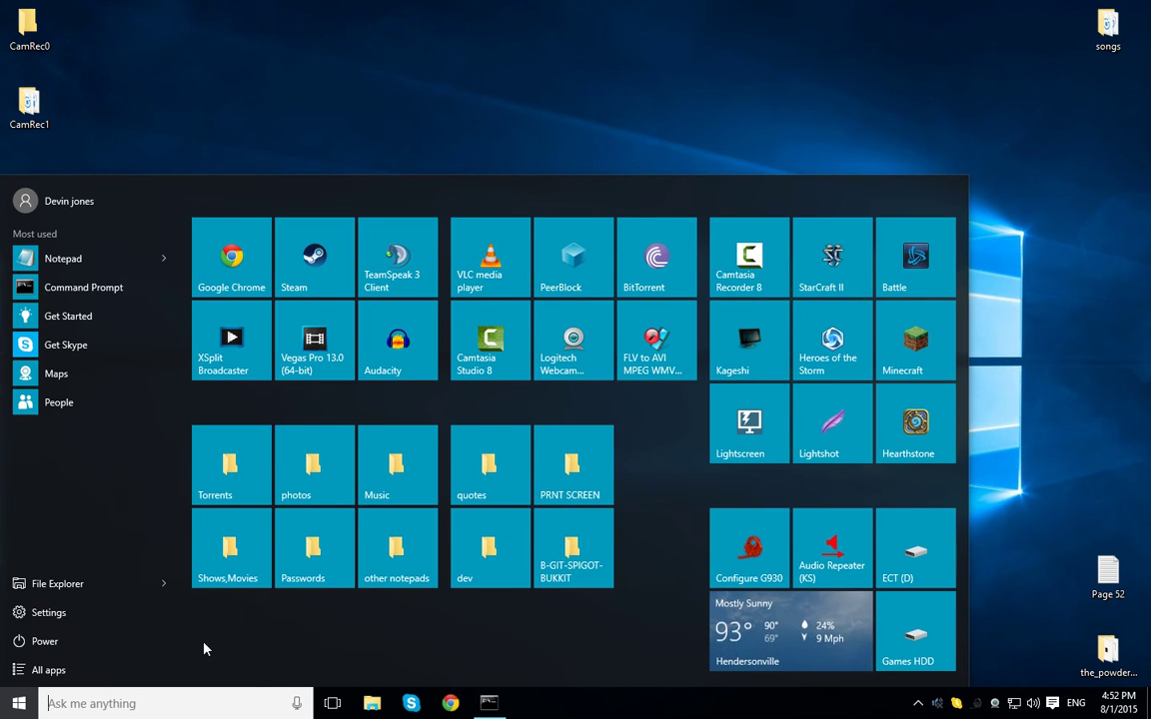
left_click(55, 612)
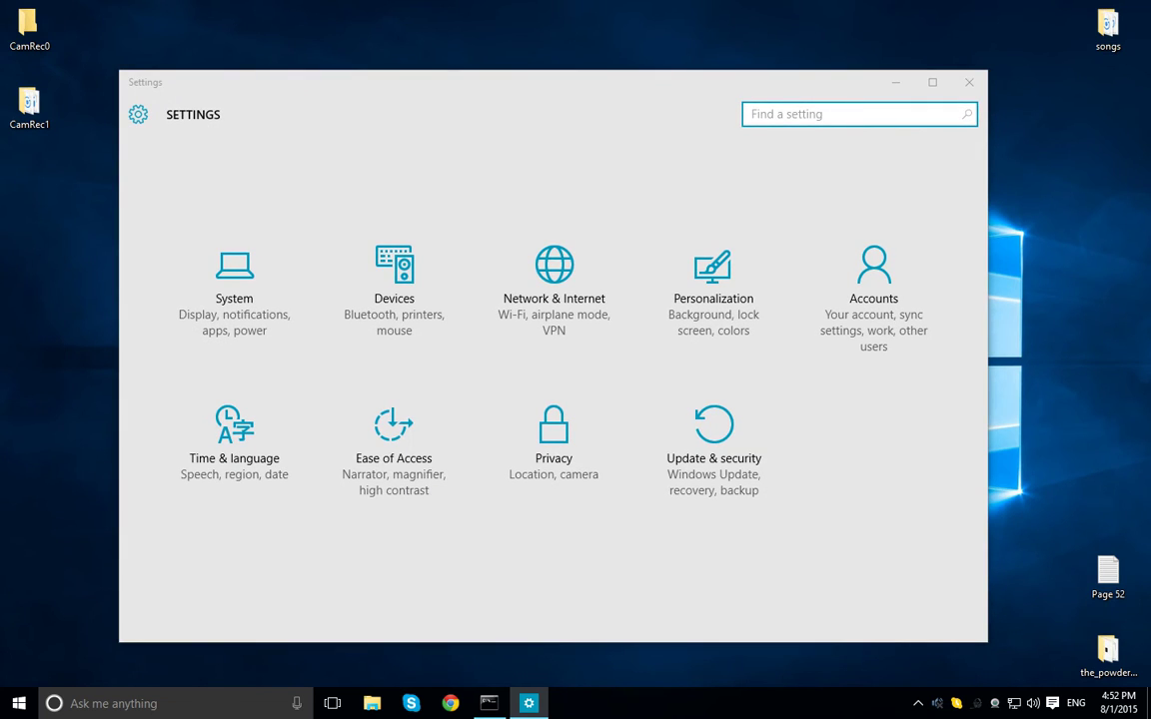
left_click(200, 468)
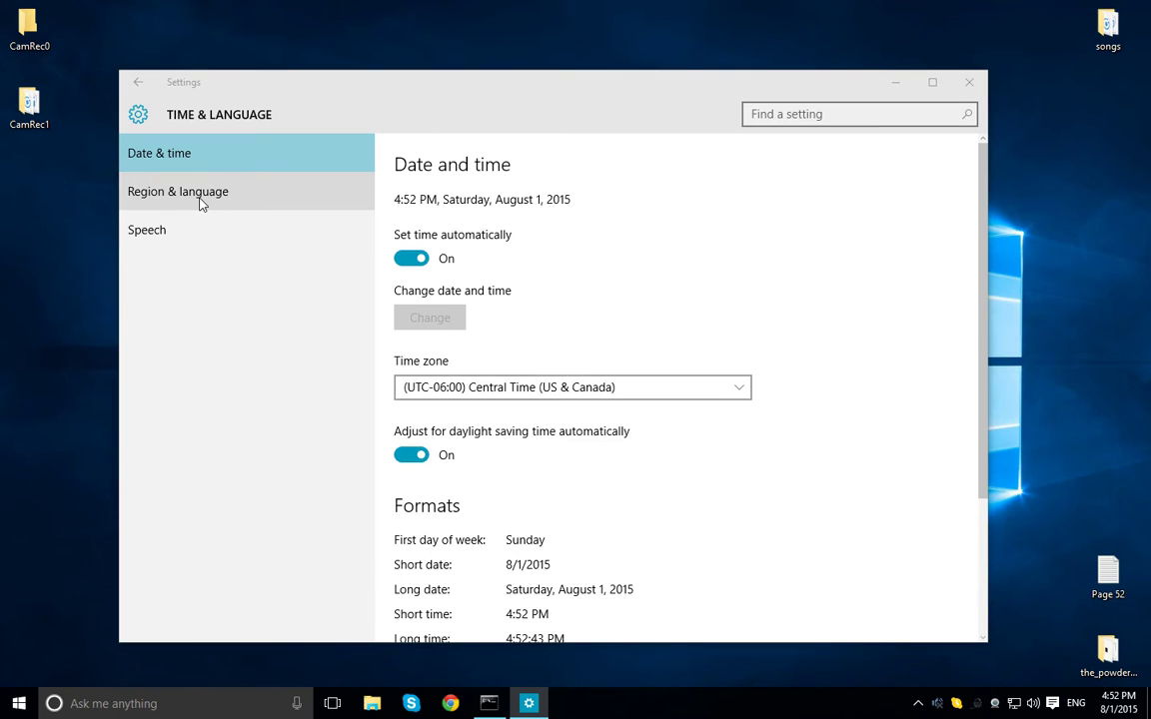
left_click(201, 204)
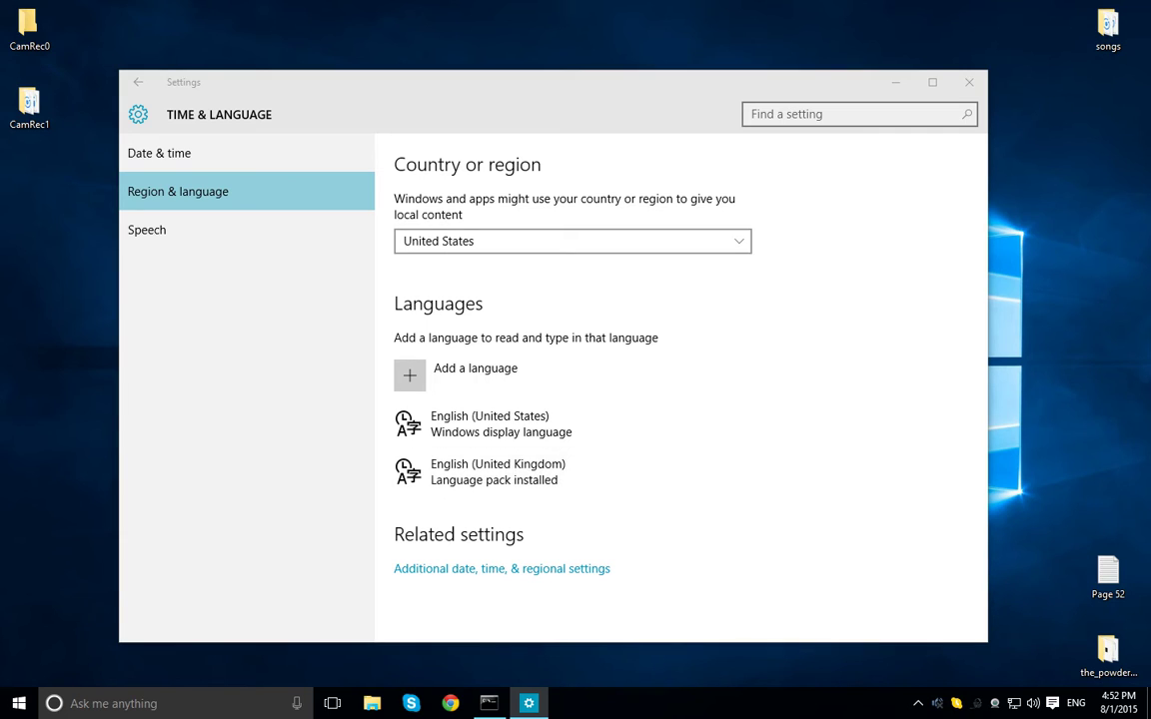
- Look through the languages available to add, including English, and return to the Region & language page
left_click(408, 380)
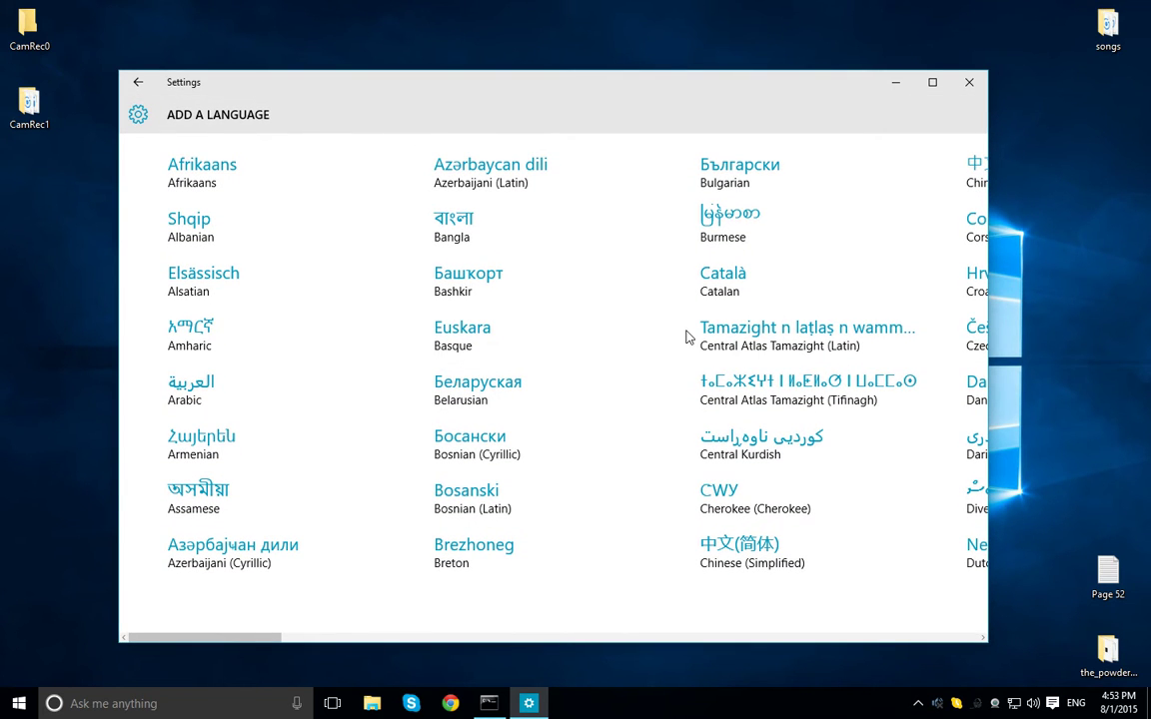
scroll(686, 337, "down", 5)
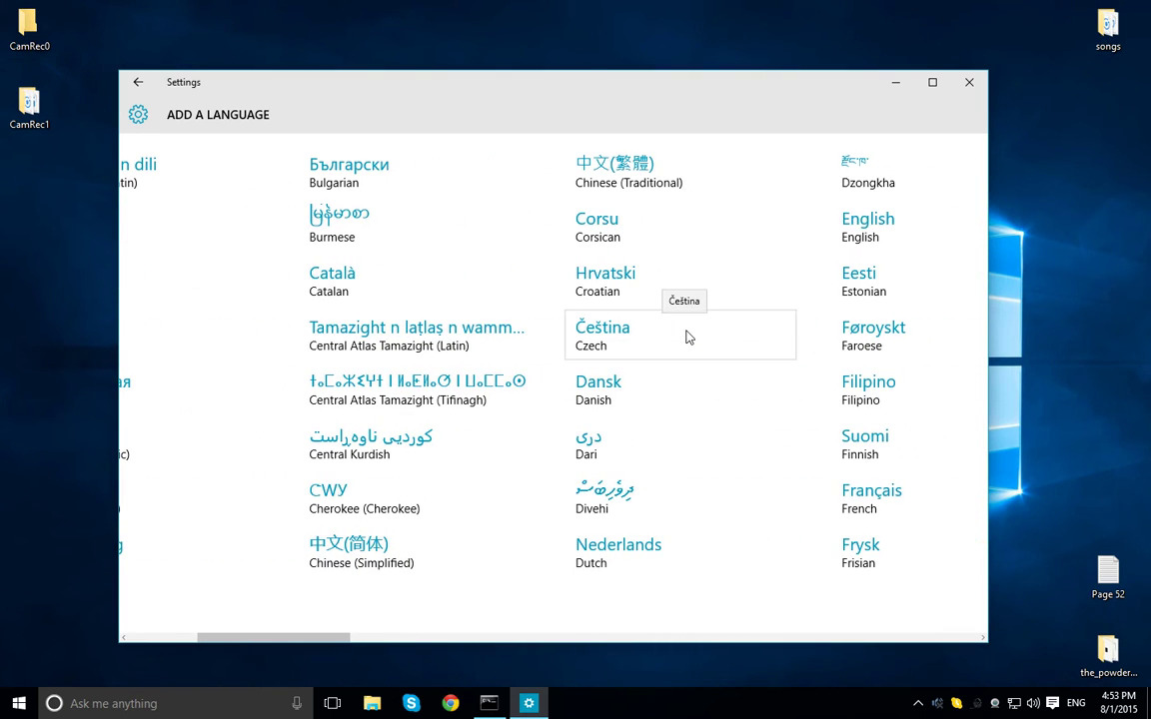
scroll(686, 336, "down", 2)
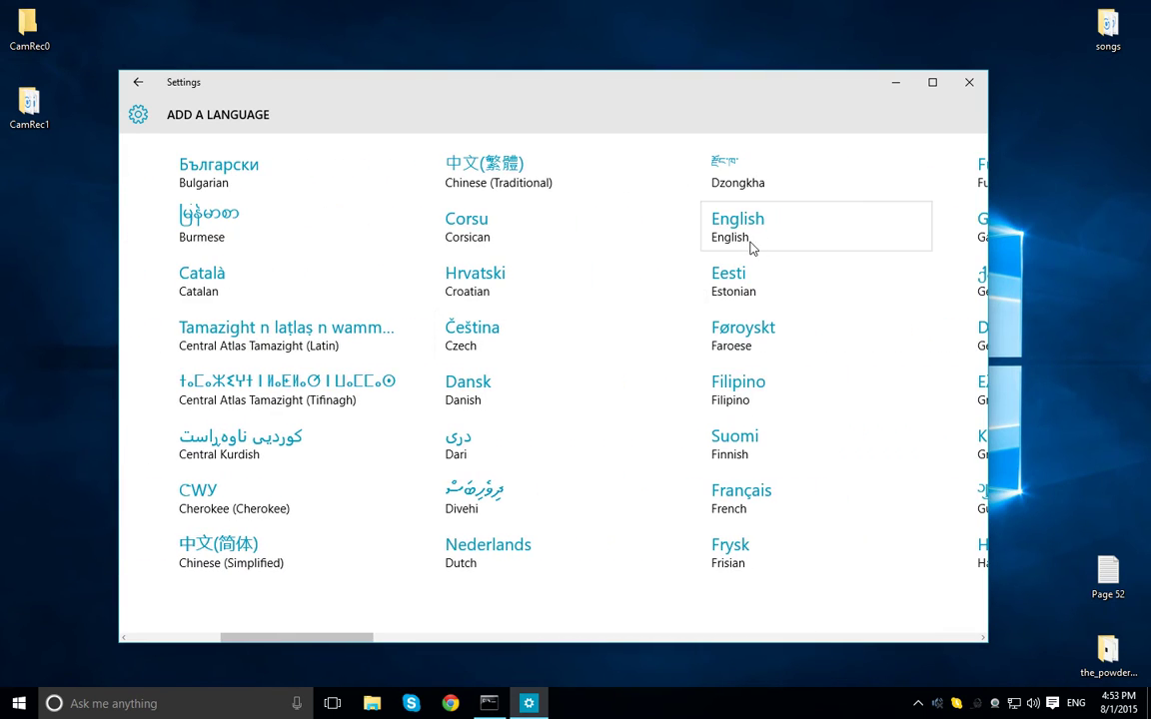
scroll(750, 239, "down", 5)
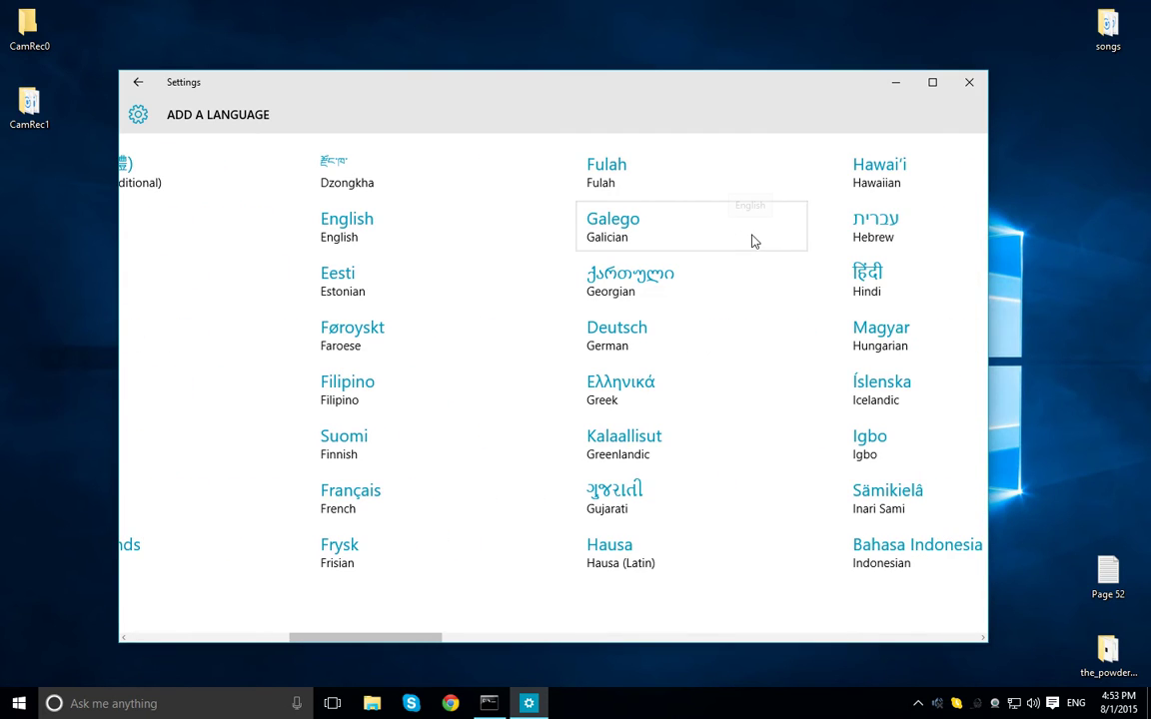
left_click(337, 215)
scroll(339, 218, "up", 5)
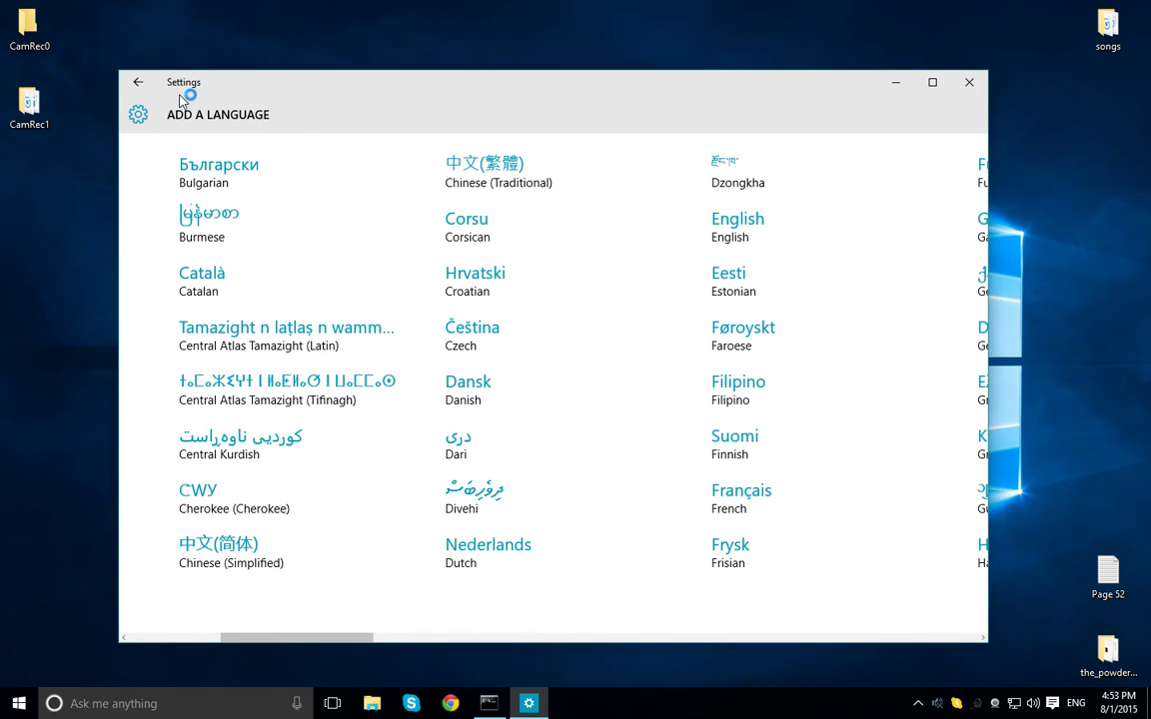
left_click(139, 84)
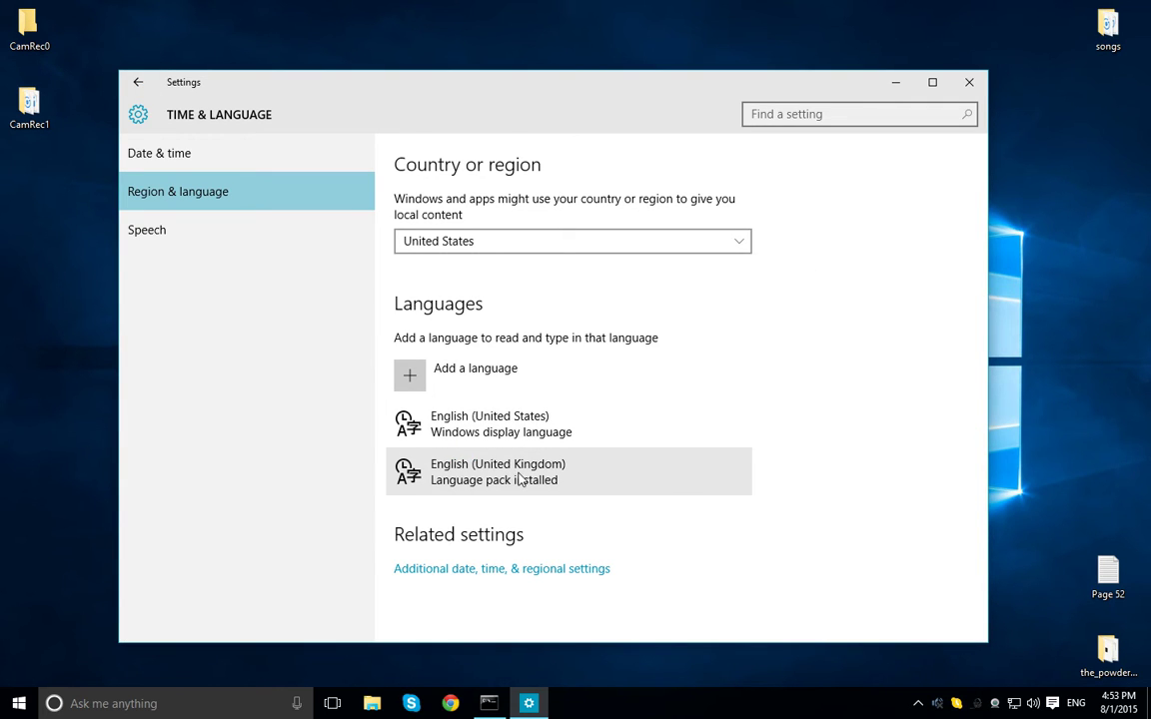
- Examine the keyboard layouts offered in the English (United Kingdom) language options without adding one, and return to the Region & language page
left_click(552, 480)
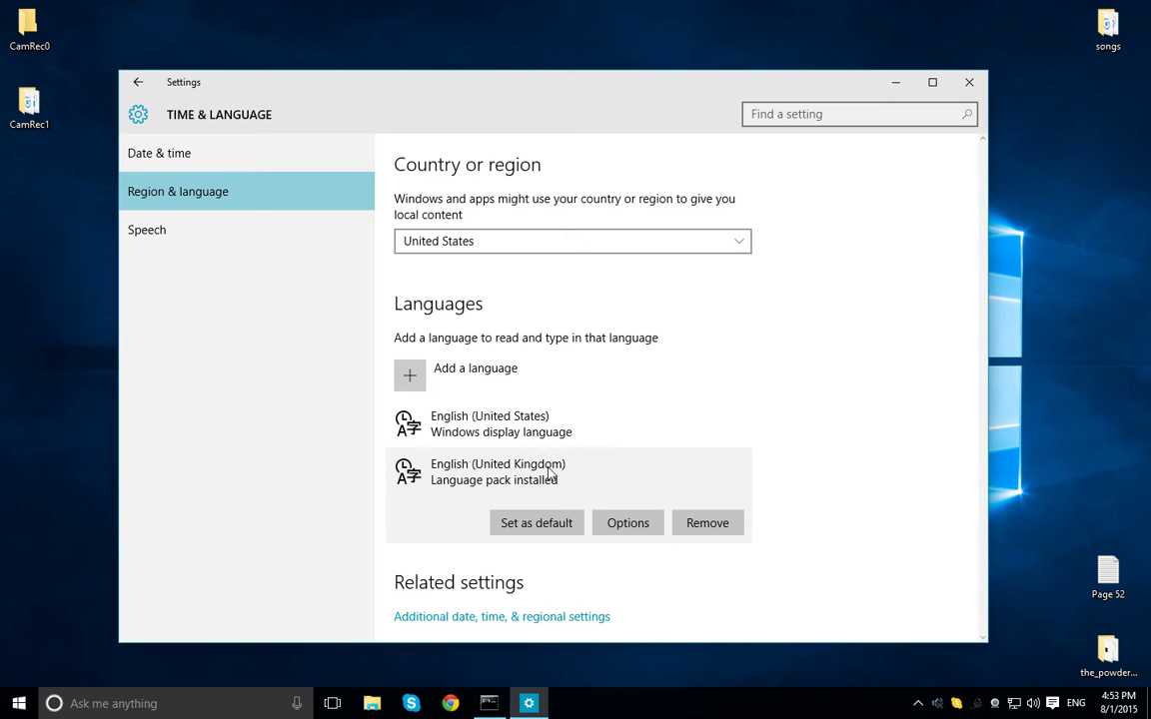
left_click(652, 527)
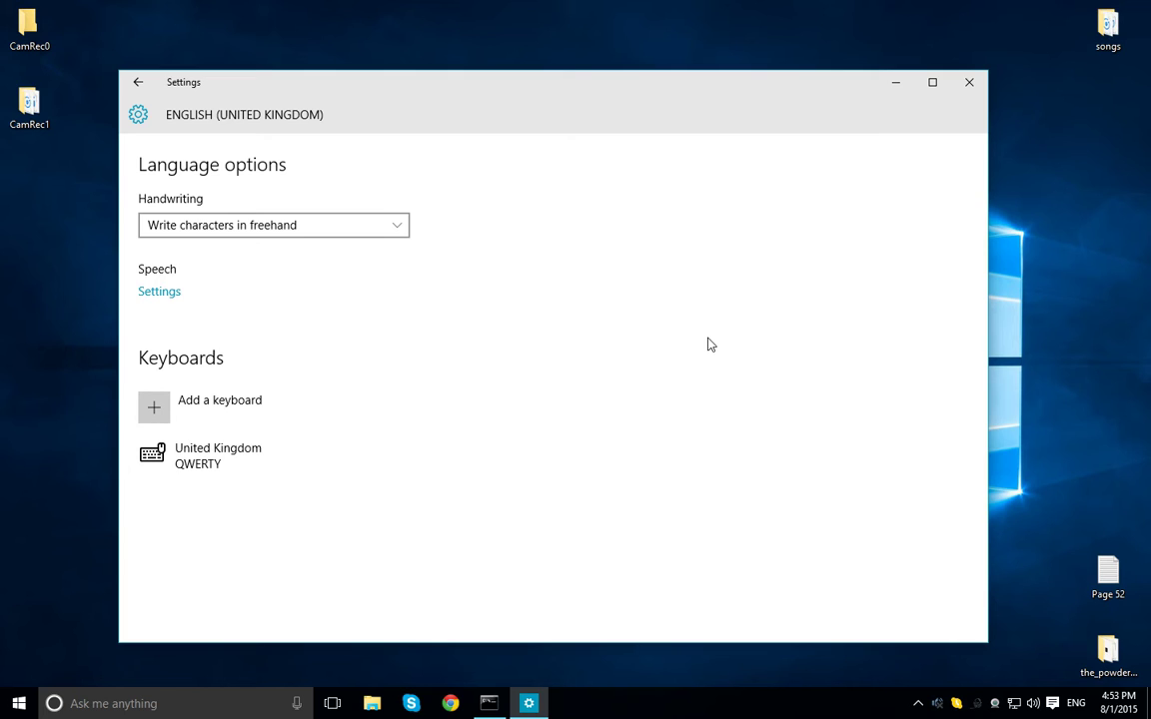
left_click(152, 419)
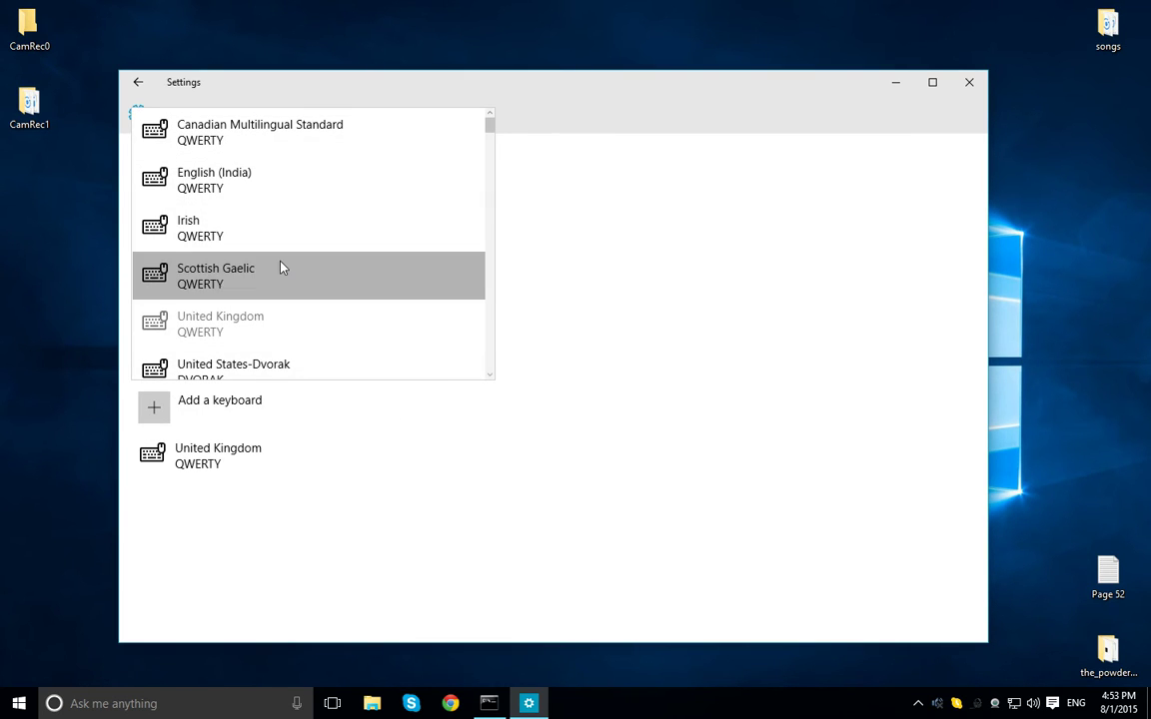
scroll(282, 264, "down", 1)
scroll(283, 265, "down", 4)
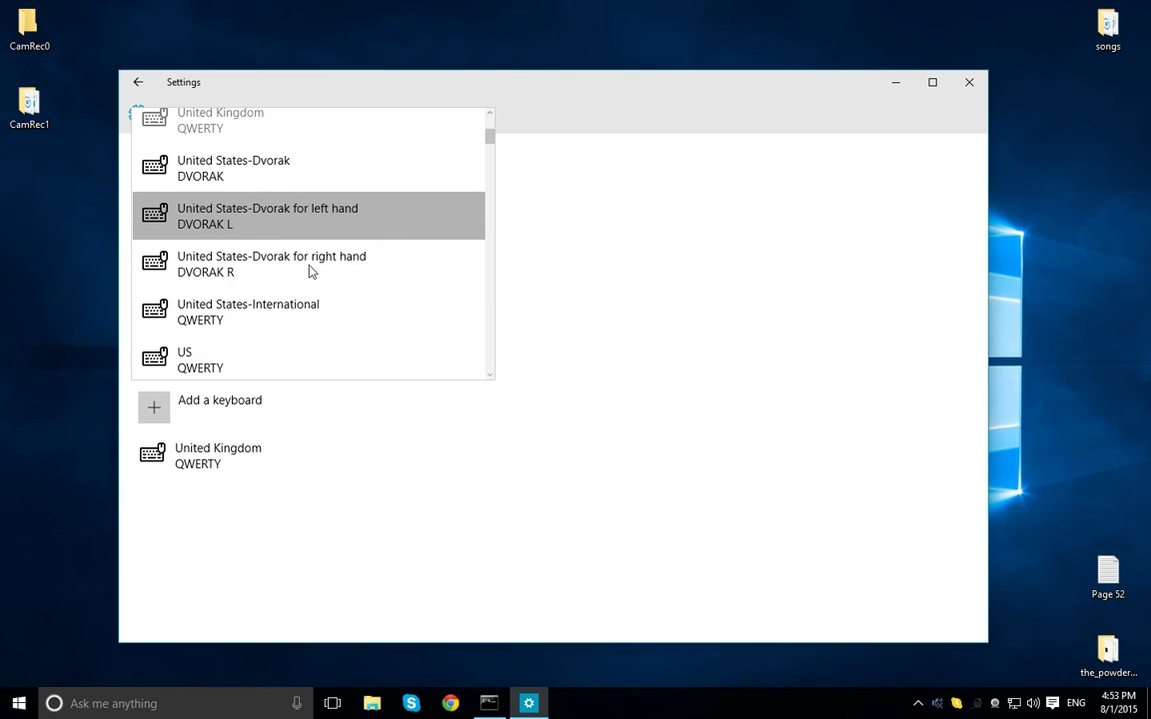
scroll(311, 269, "down", 1)
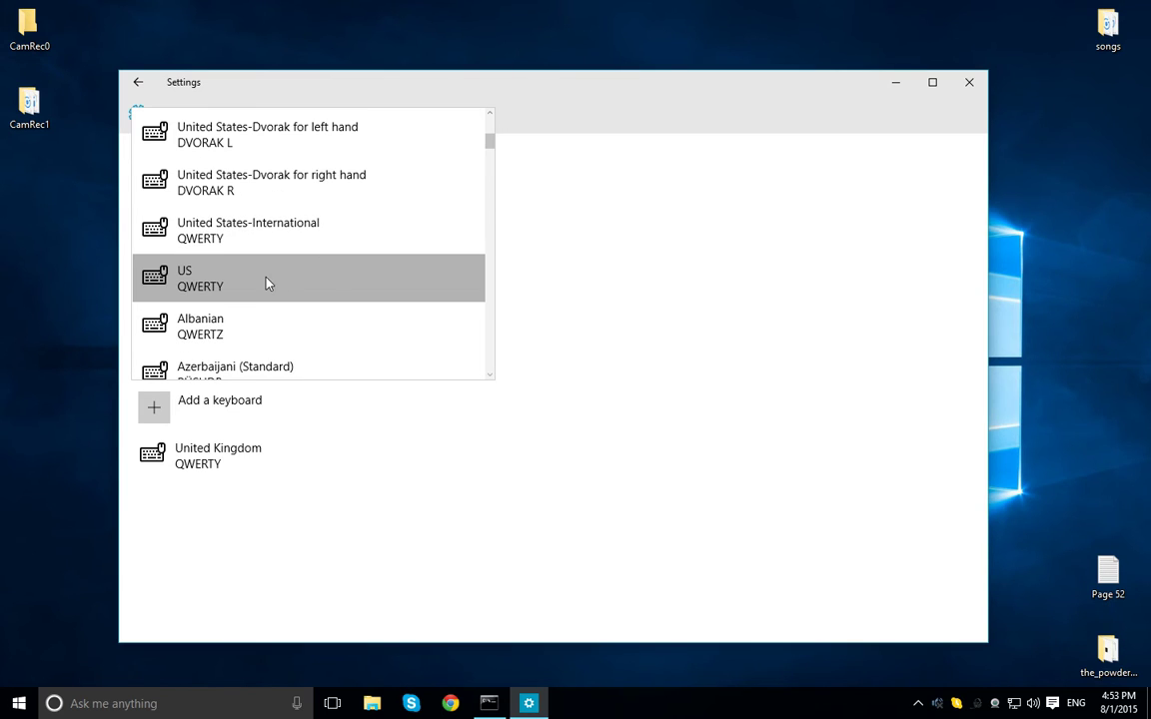
scroll(257, 285, "down", 3)
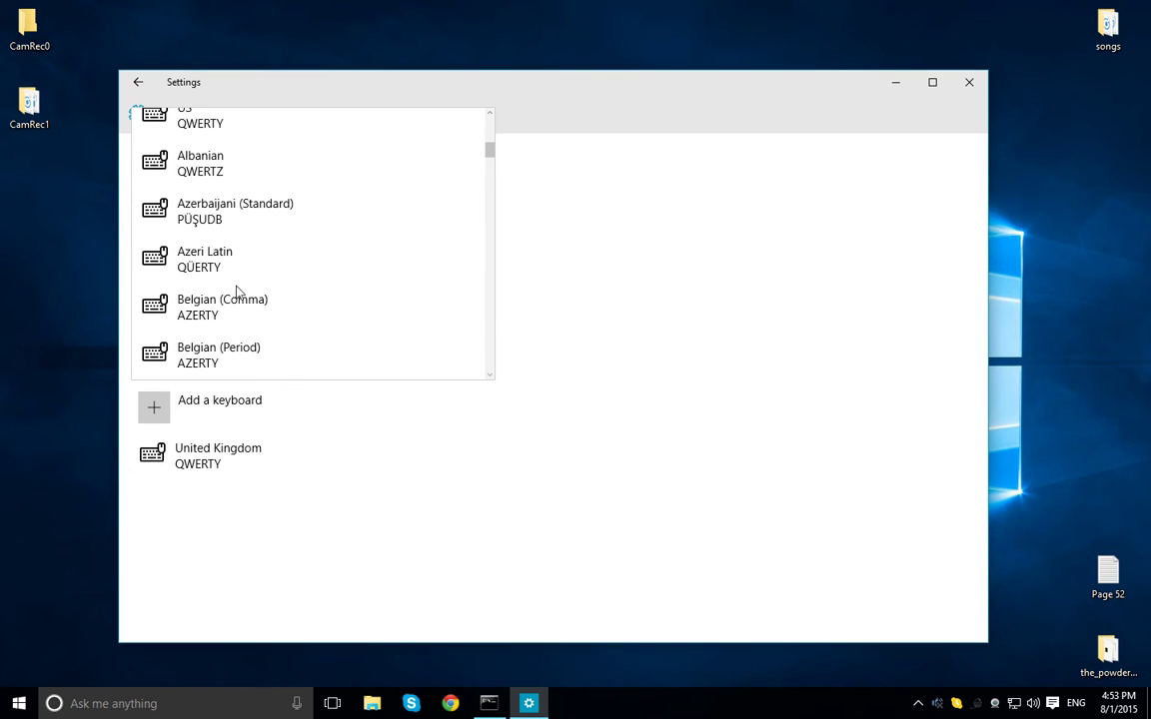
left_click(712, 575)
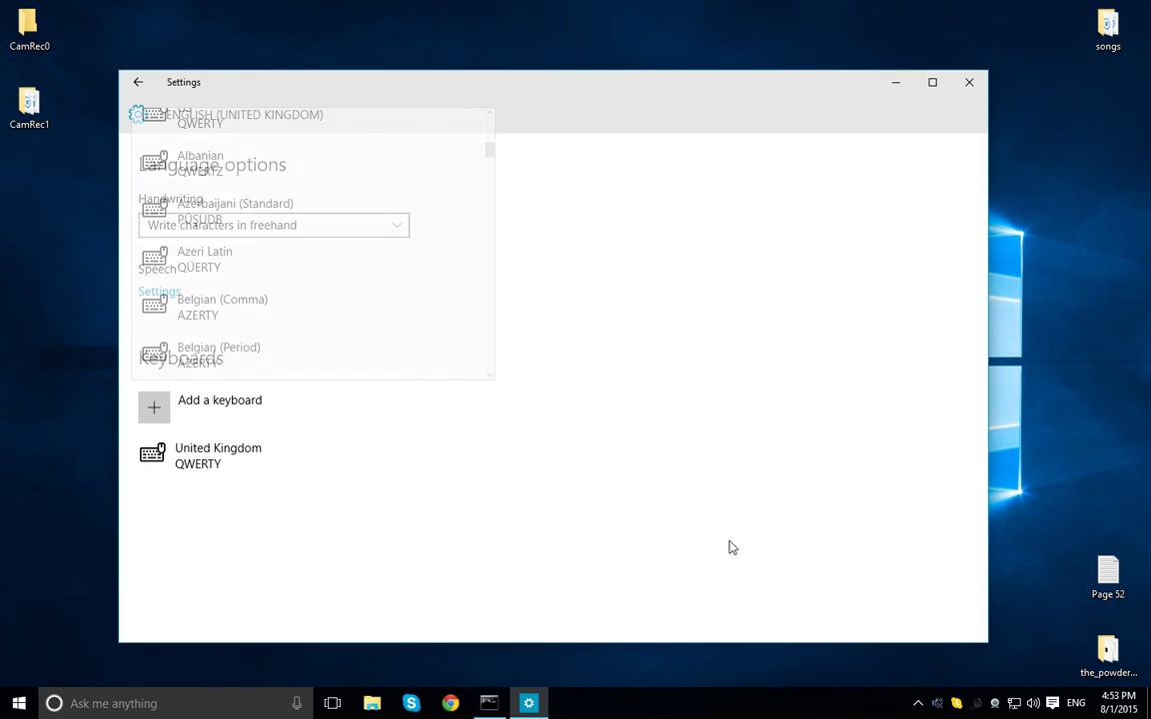
left_click(137, 84)
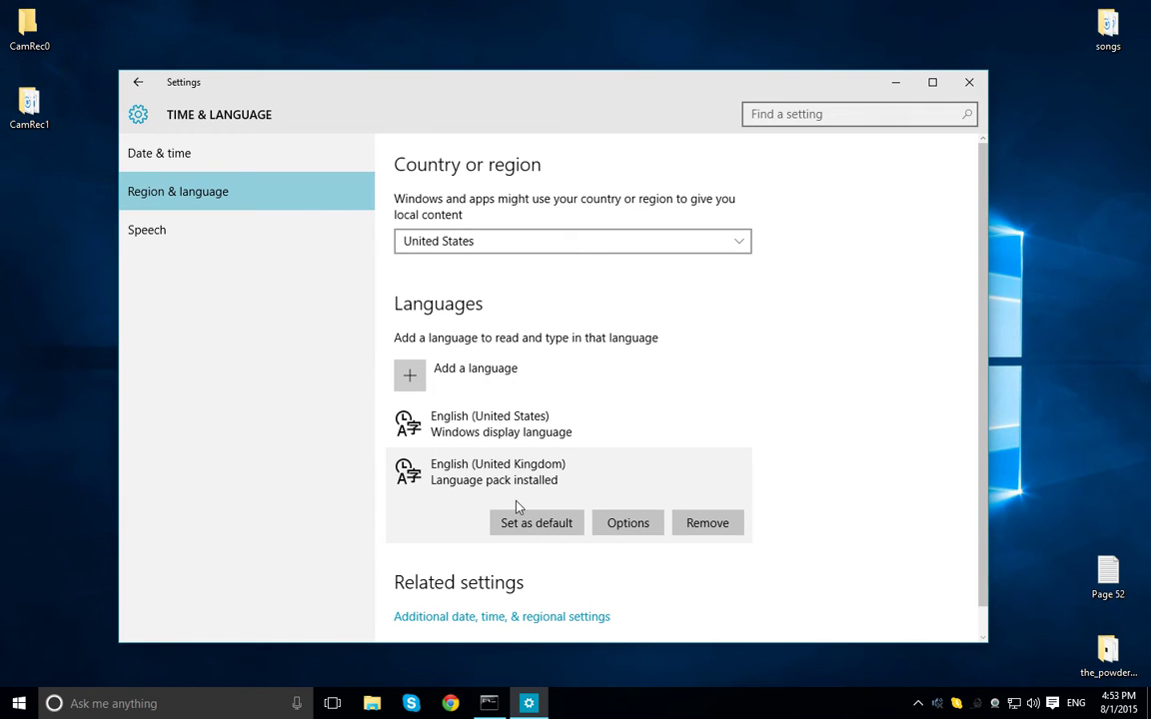
- Add French (Switzerland) to the Windows languages and check the system notifications
left_click(408, 379)
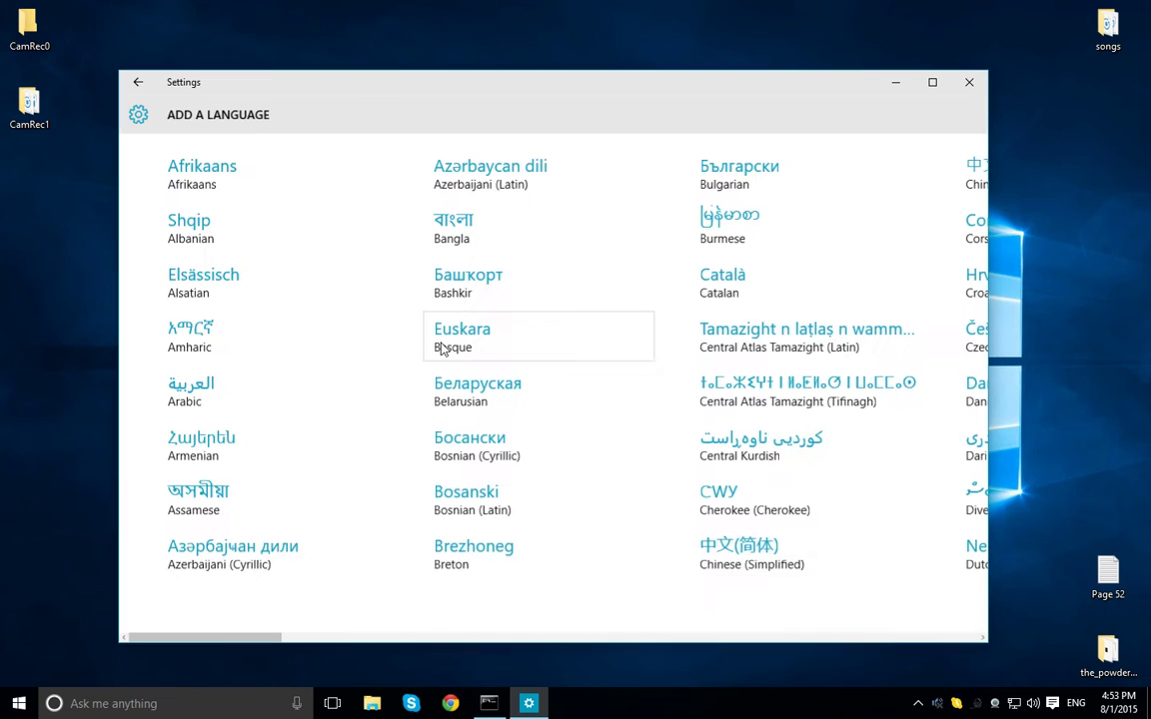
scroll(590, 321, "down", 6)
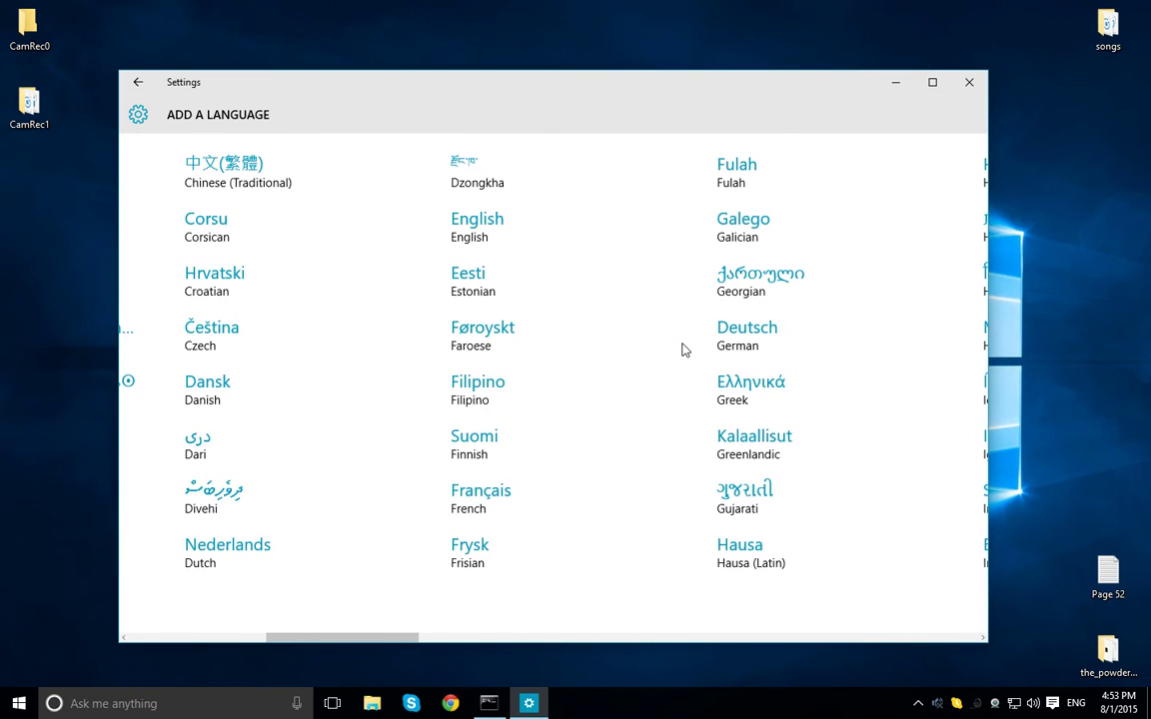
scroll(683, 348, "down", 3)
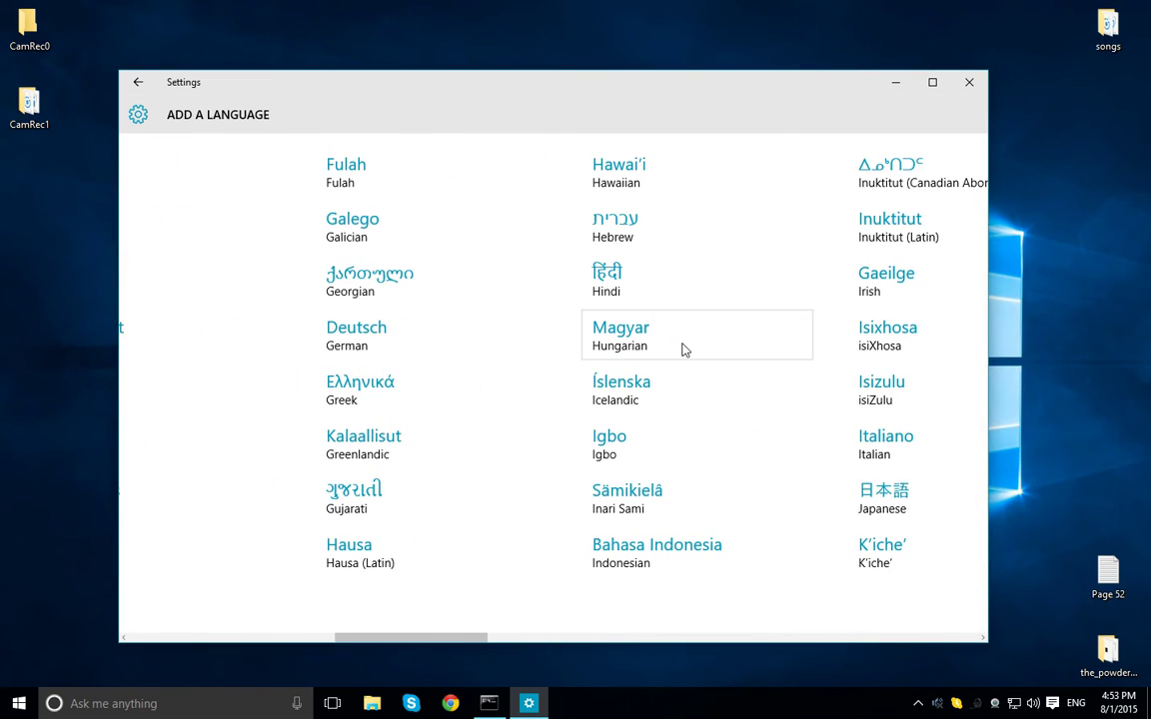
scroll(642, 432, "down", 4)
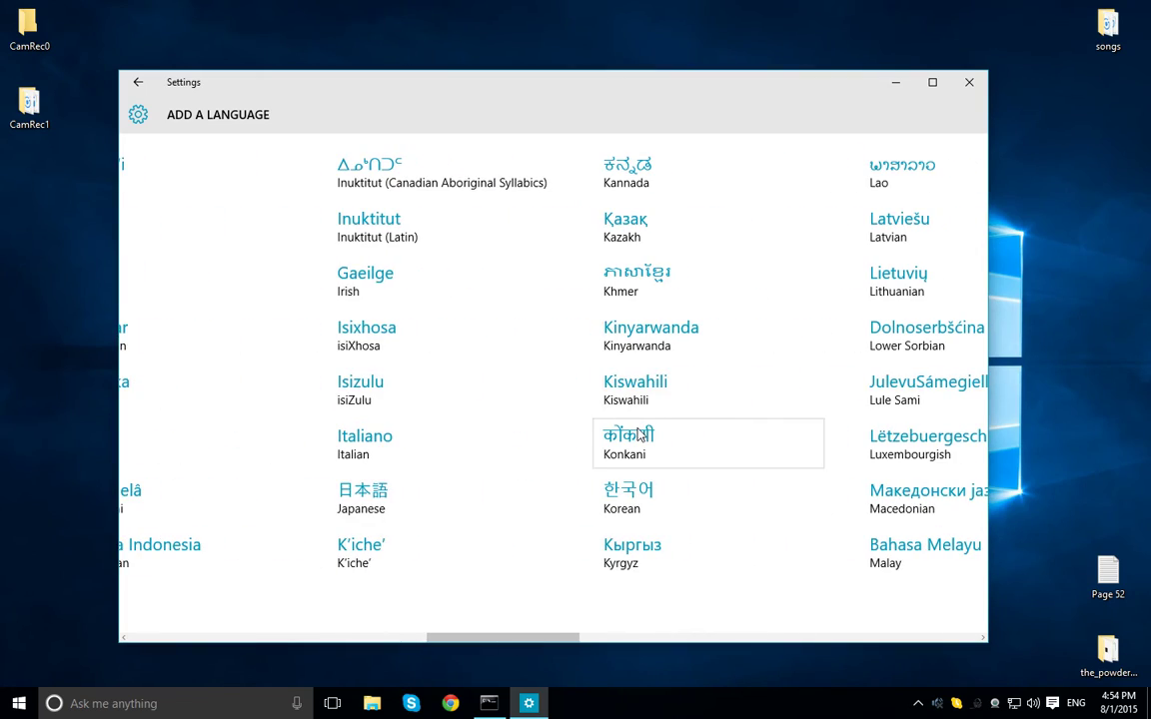
scroll(609, 439, "down", 2)
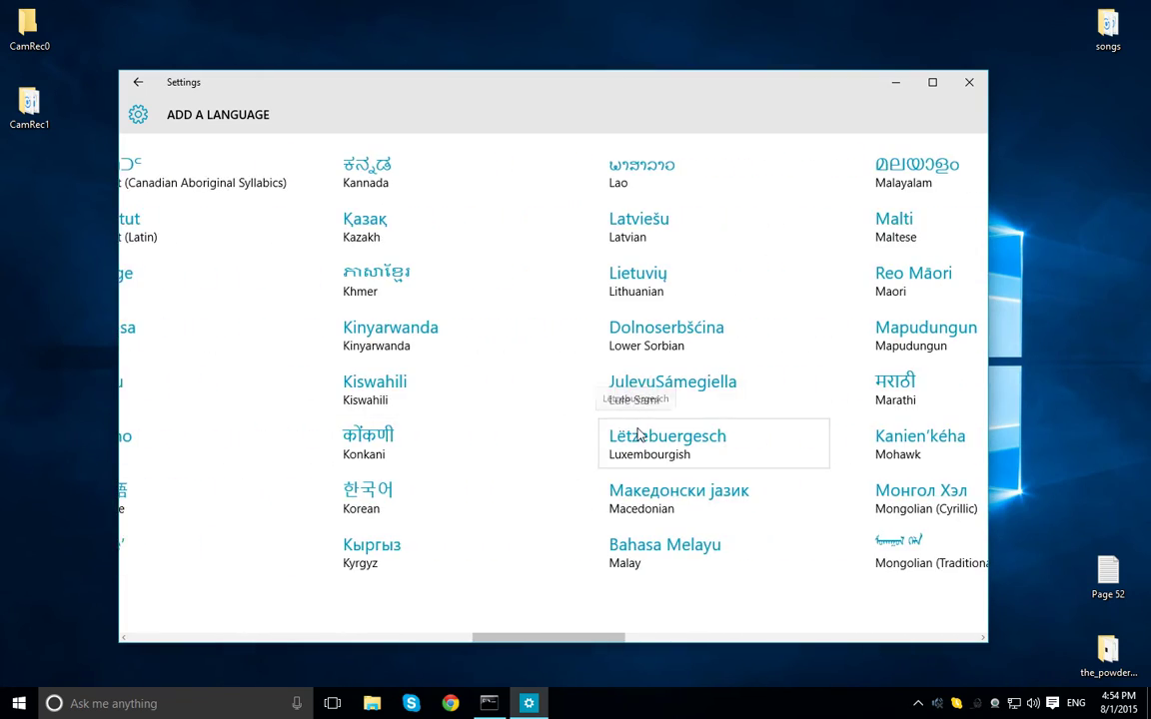
scroll(589, 446, "up", 12)
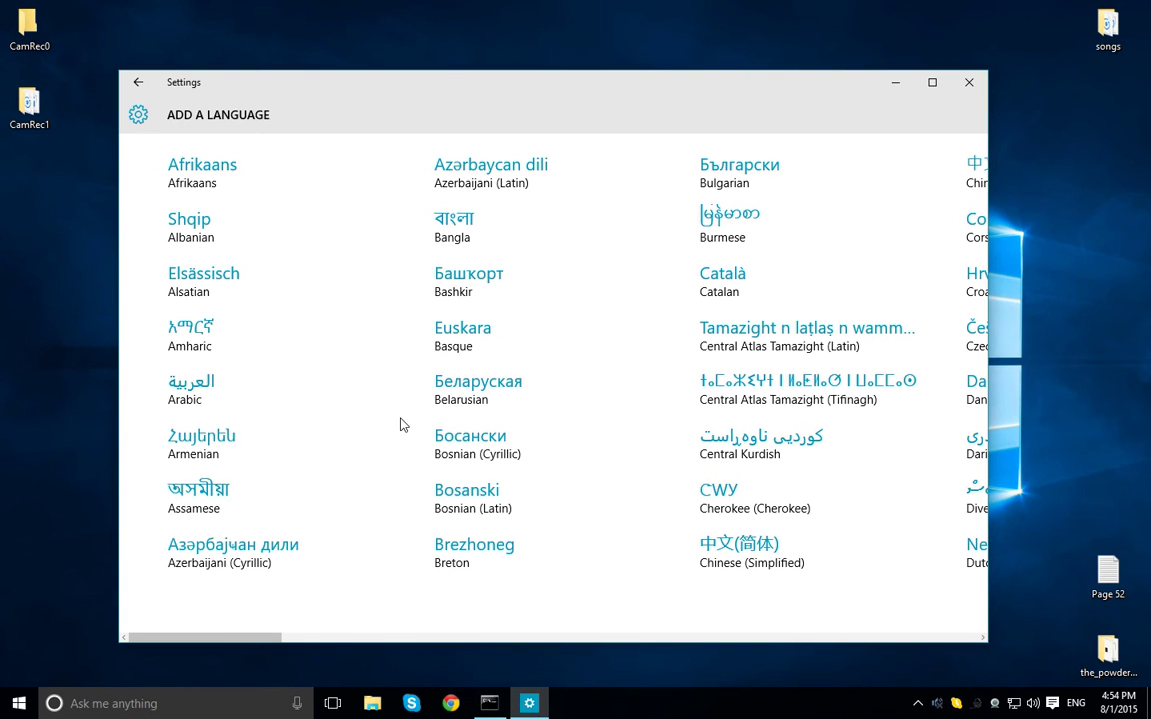
scroll(399, 425, "down", 2)
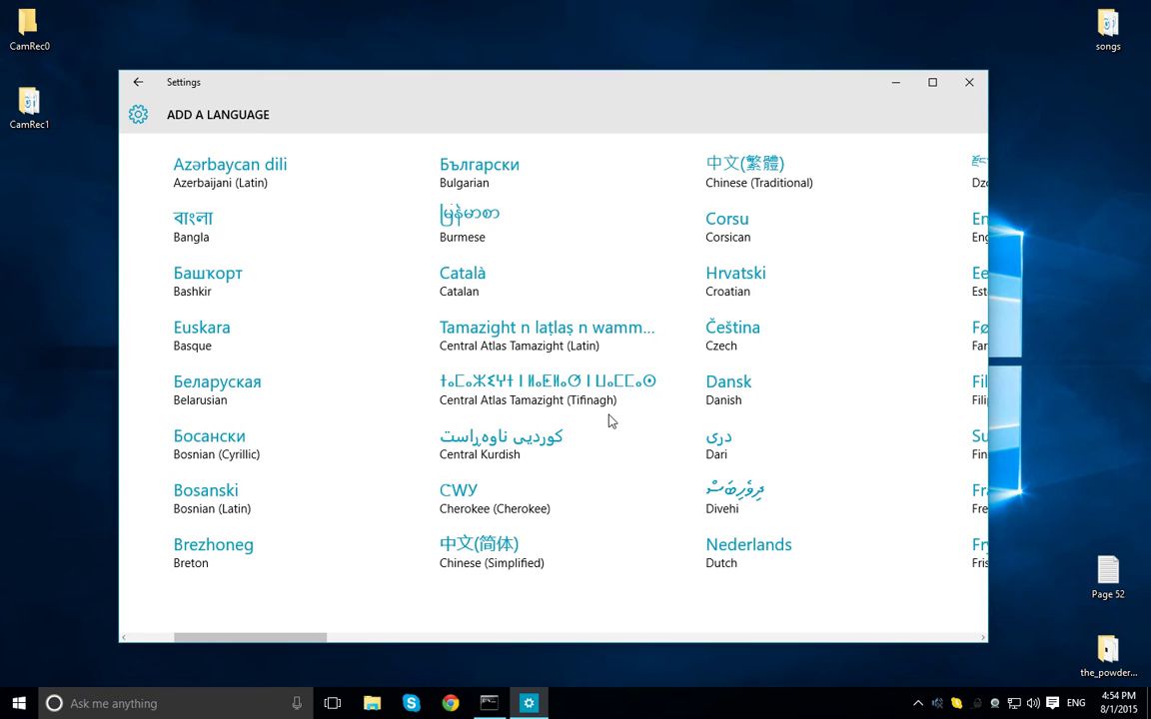
scroll(593, 452, "down", 3)
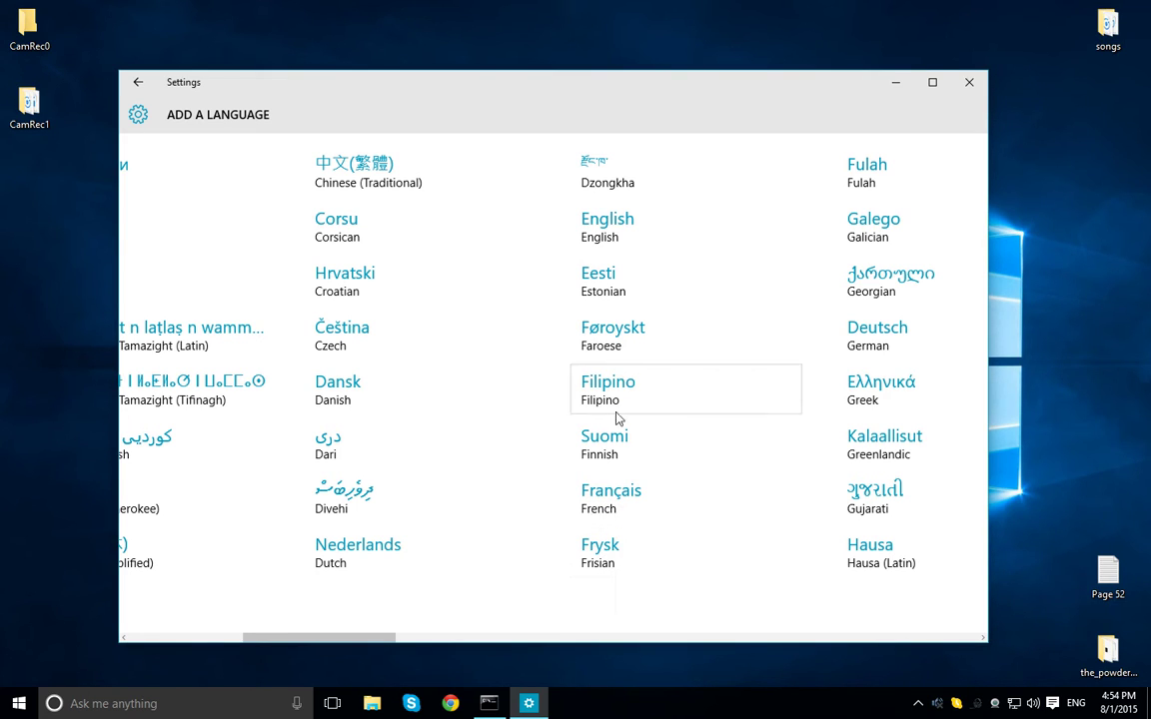
left_click(611, 527)
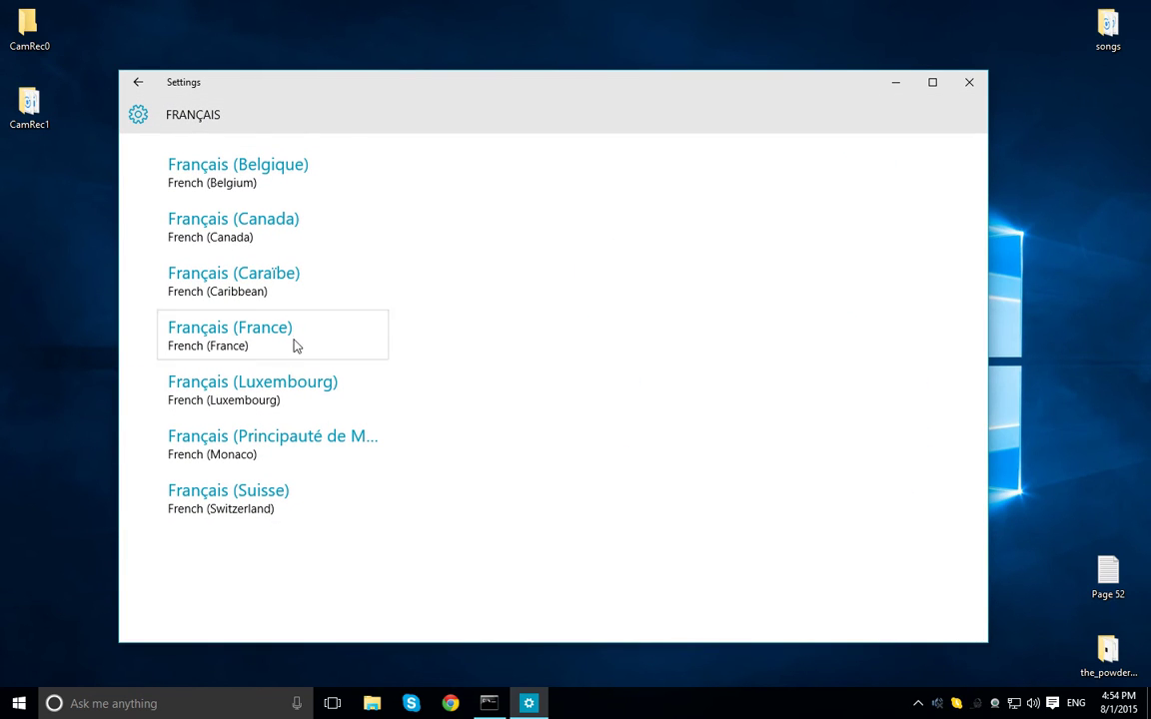
left_click(338, 505)
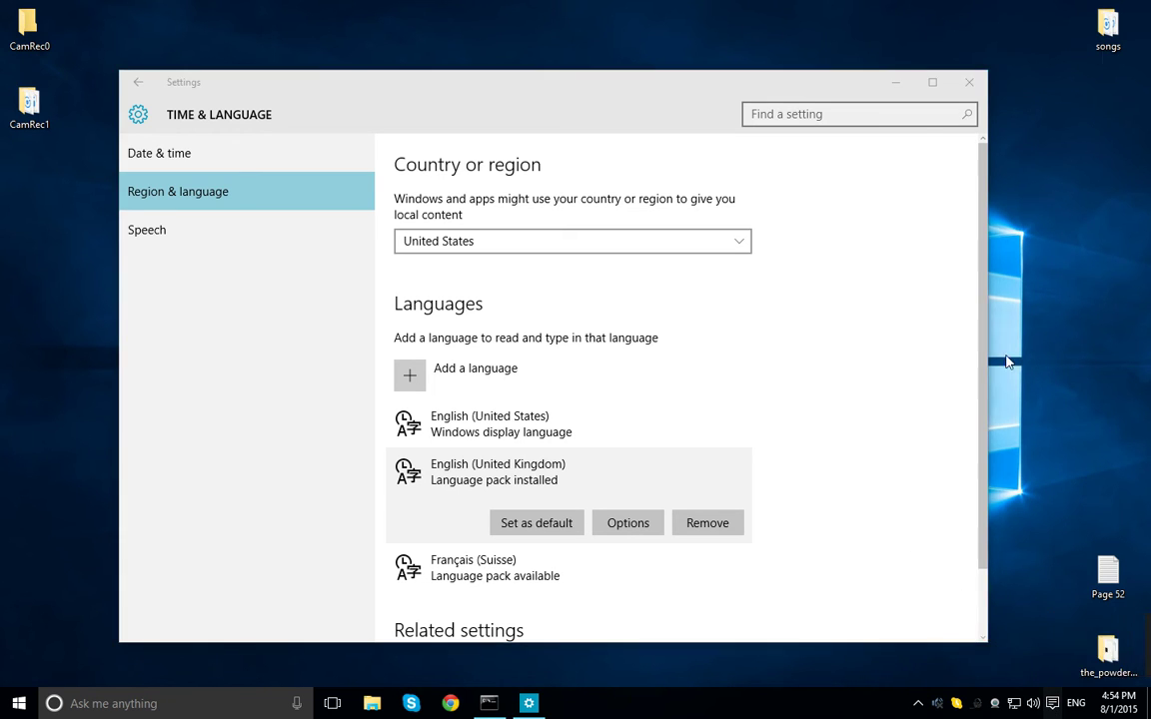
key("super+a")
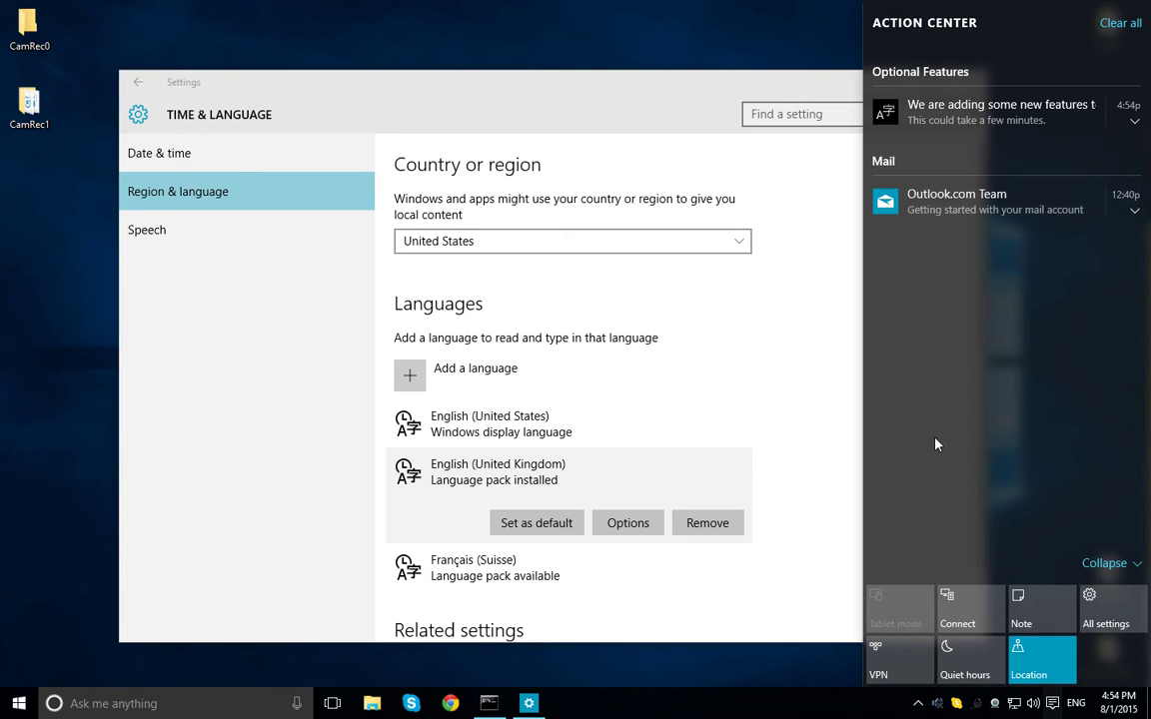
left_click(817, 391)
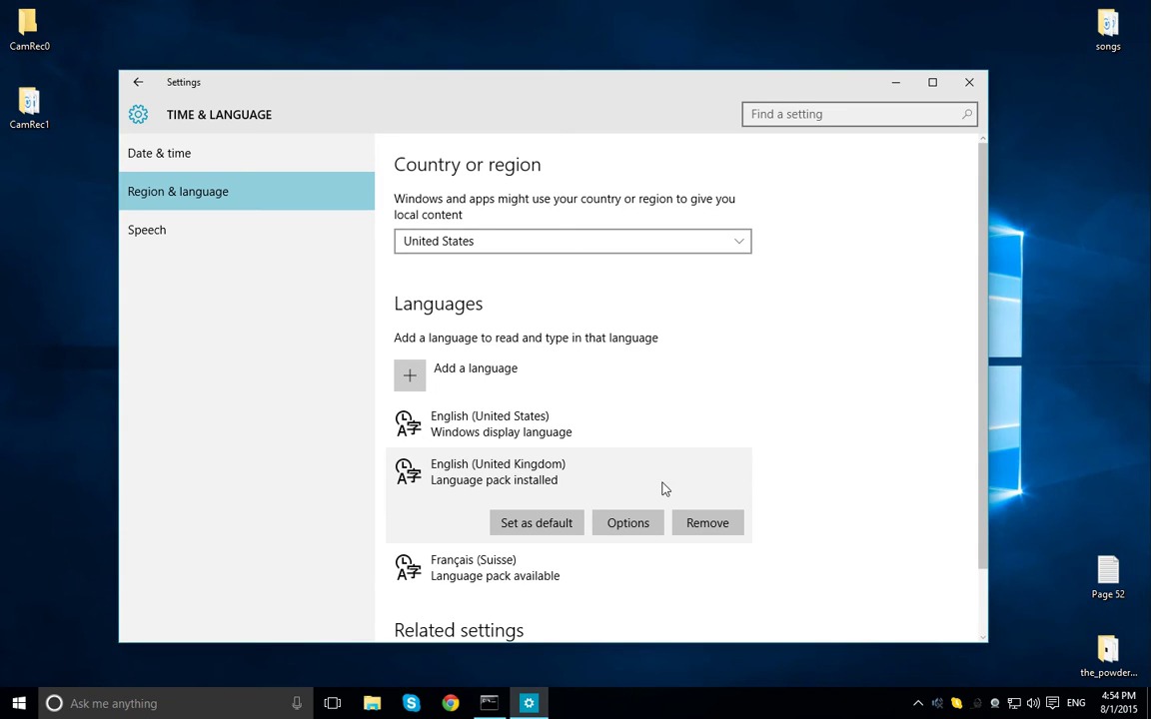
- Open the Français (Suisse) language options and review the language pack, spell checking, handwriting, speech and keyboard settings
scroll(527, 494, "down", 1)
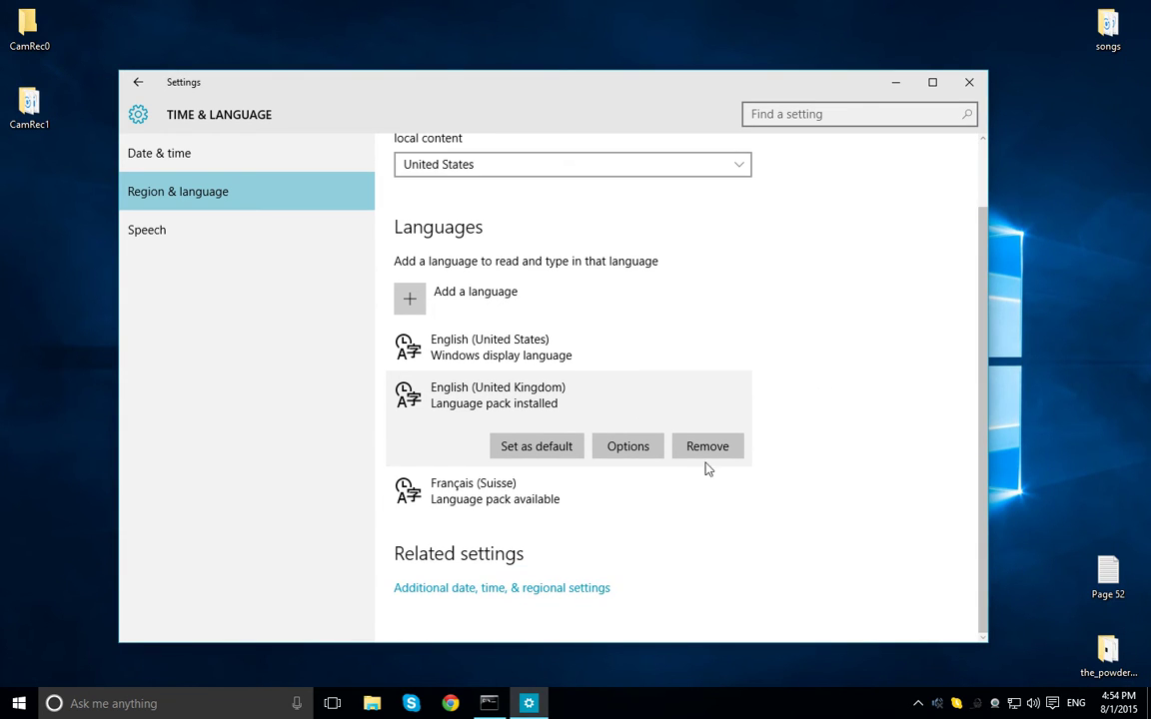
left_click(519, 505)
scroll(518, 507, "down", 2)
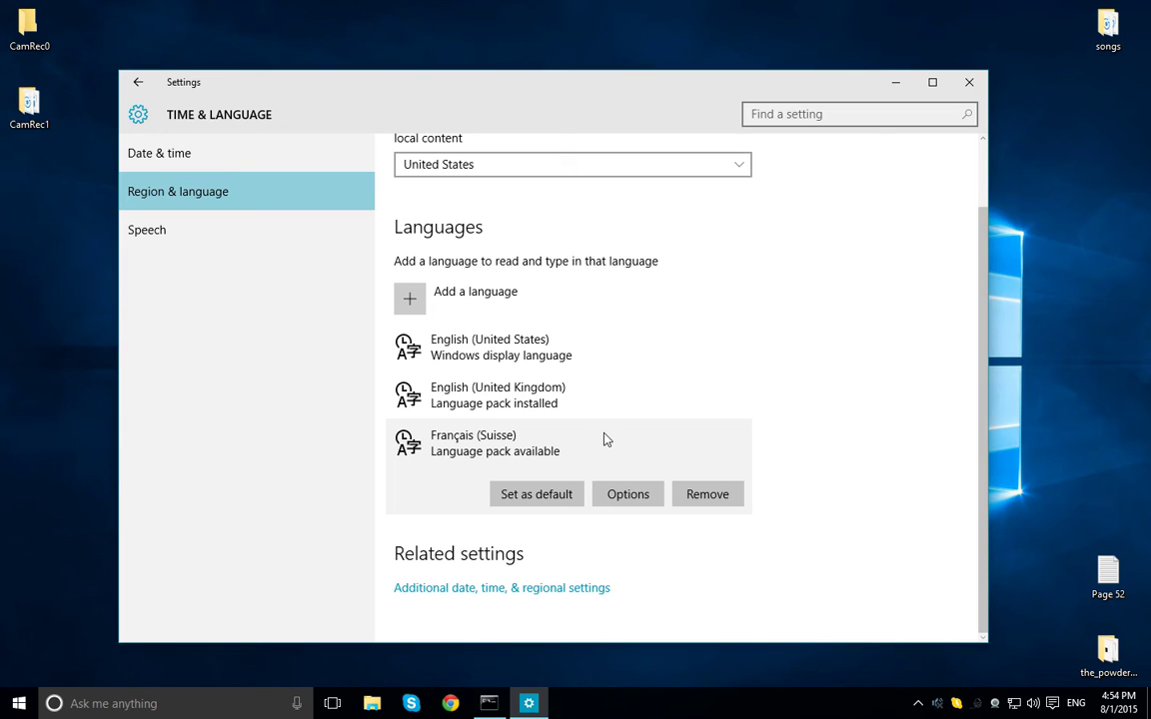
left_click(642, 501)
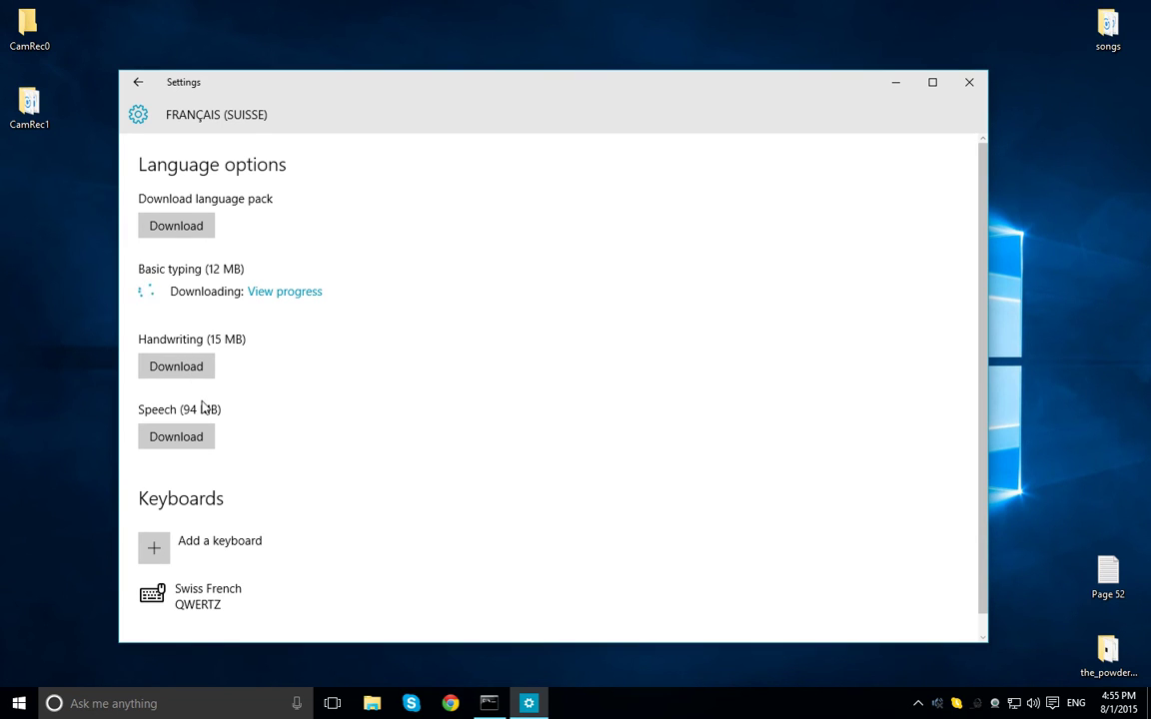
scroll(194, 439, "down", 1)
scroll(185, 347, "up", 1)
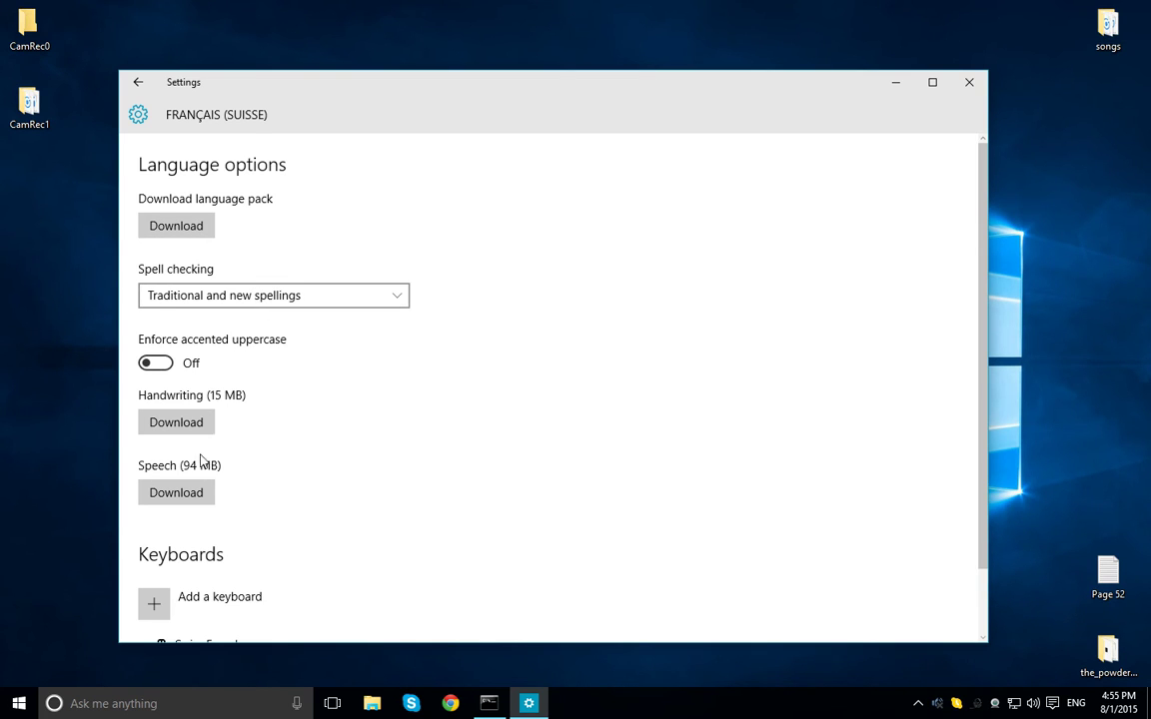
scroll(190, 500, "down", 2)
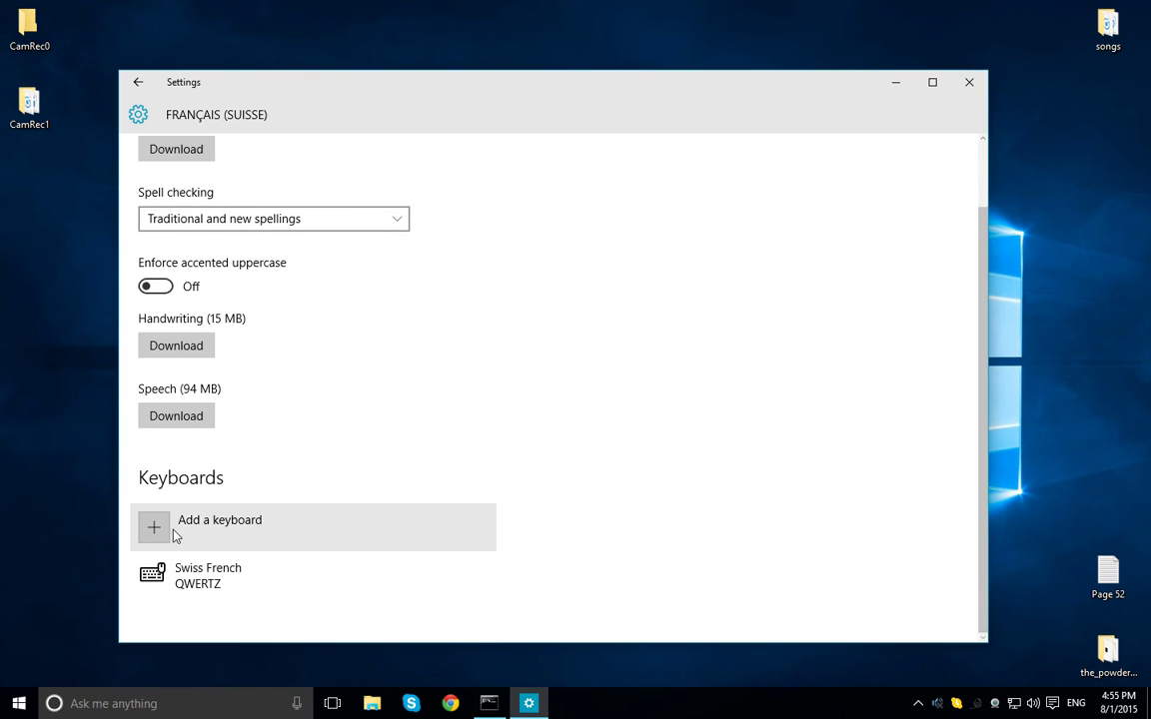
- Leave the Français (Suisse) options and examine the speech languages offered in the Speech settings, keeping English (United States)
scroll(178, 529, "up", 2)
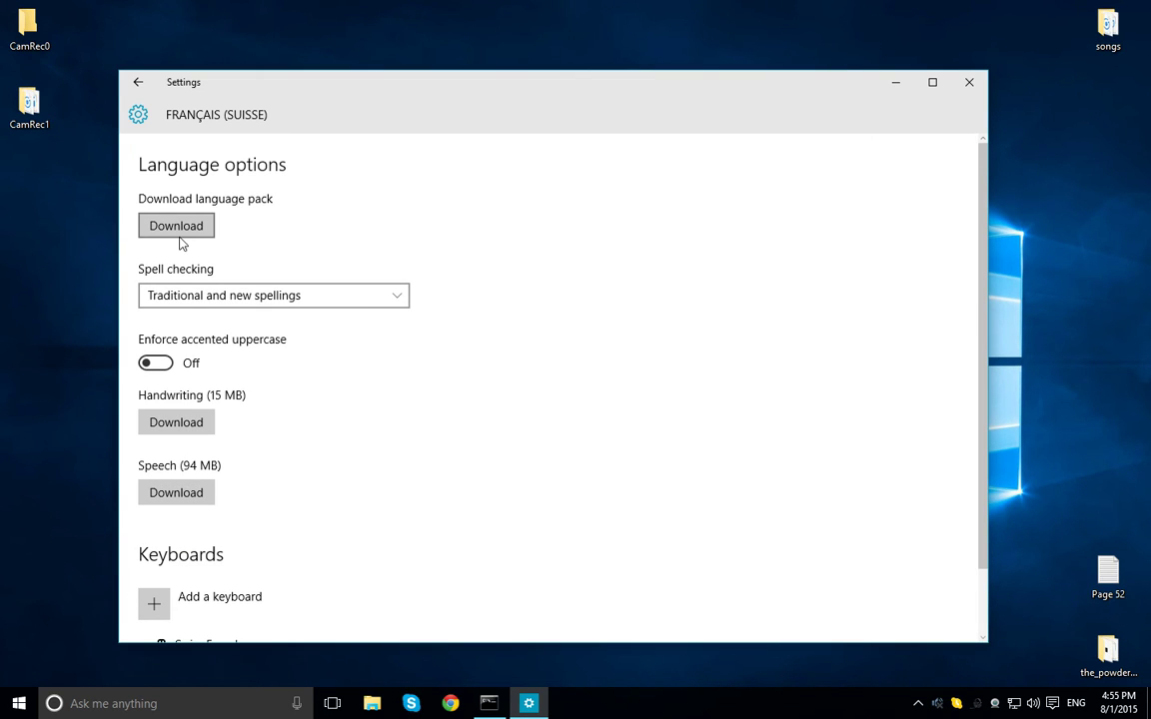
left_click(138, 82)
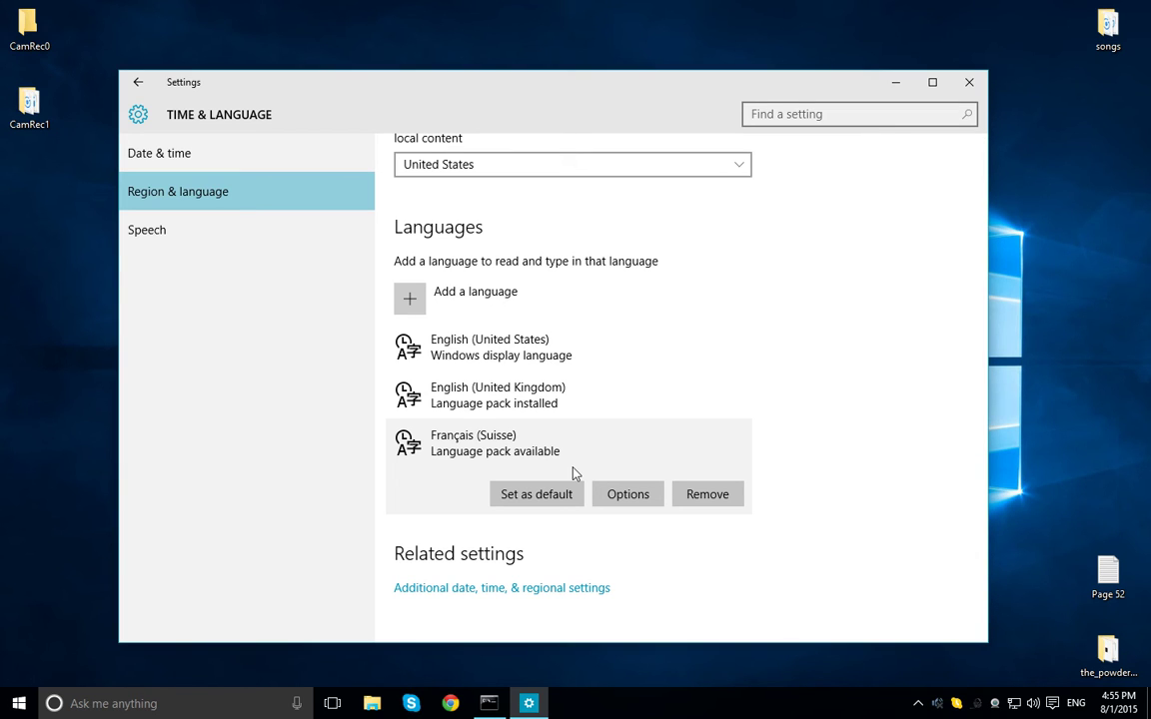
left_click(160, 240)
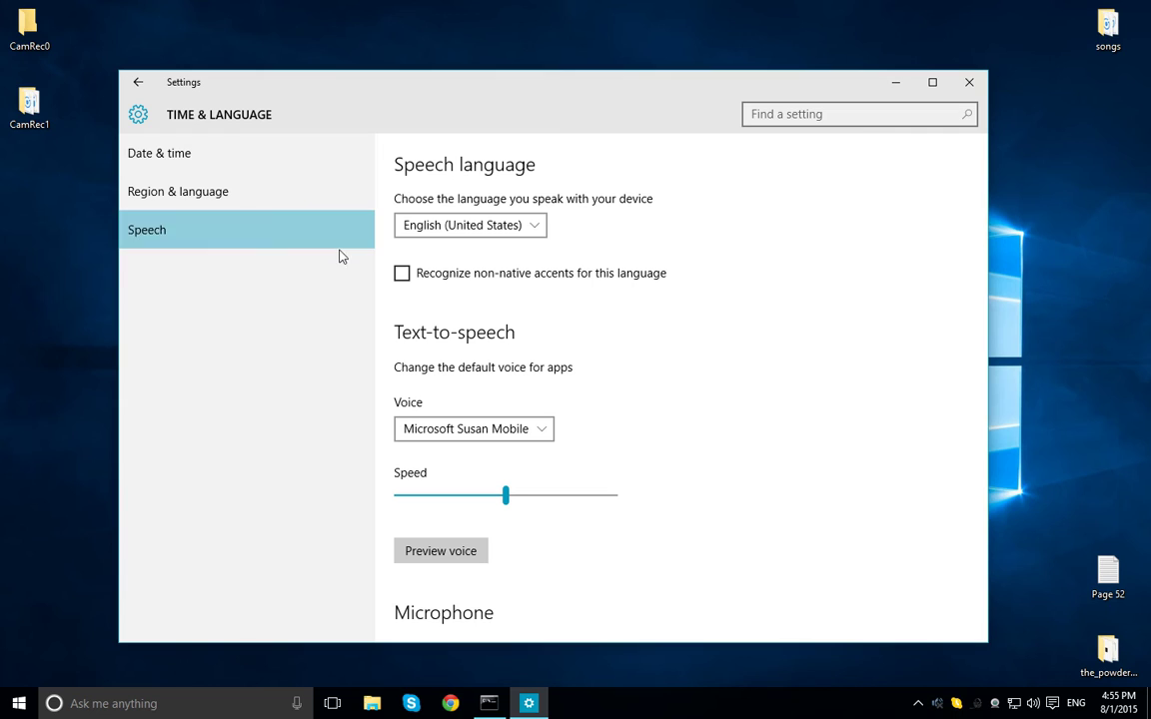
left_click(489, 236)
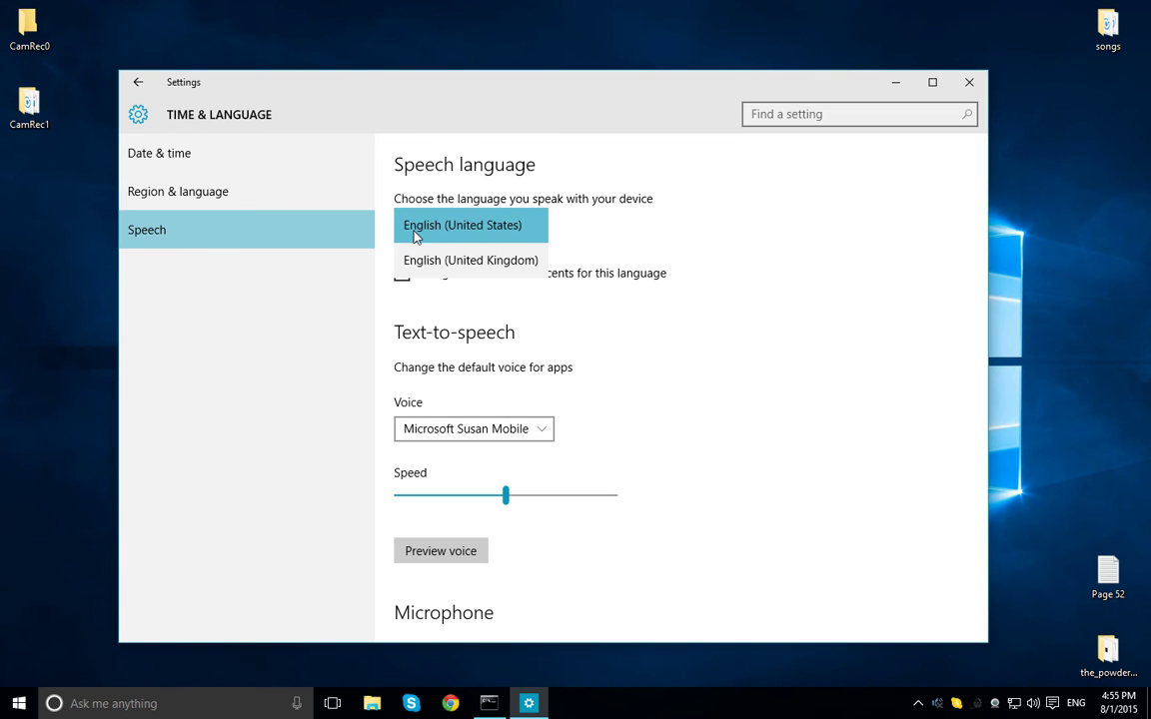
left_click(482, 320)
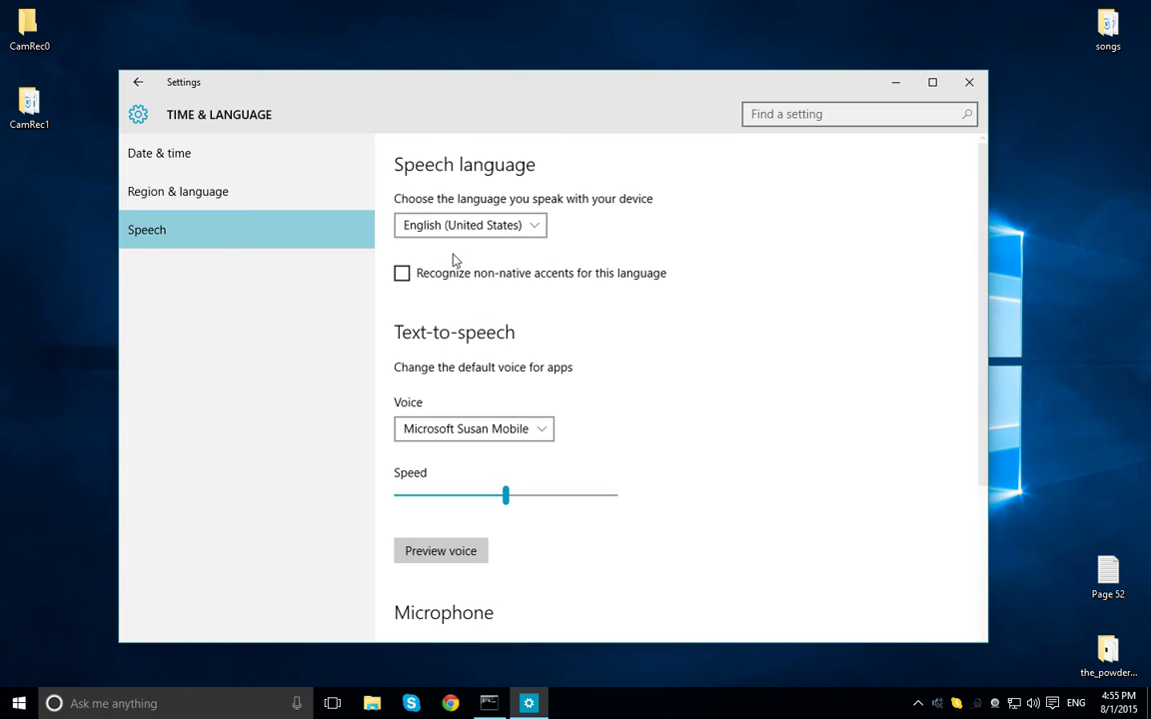
left_click(455, 228)
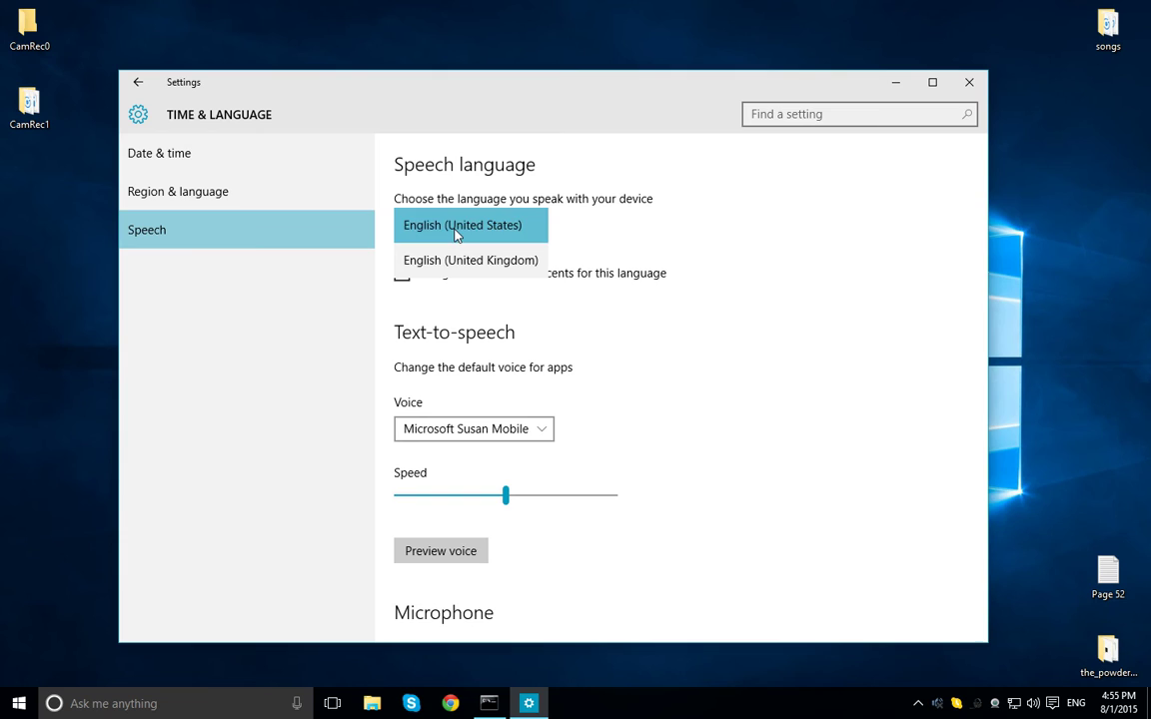
left_click(456, 228)
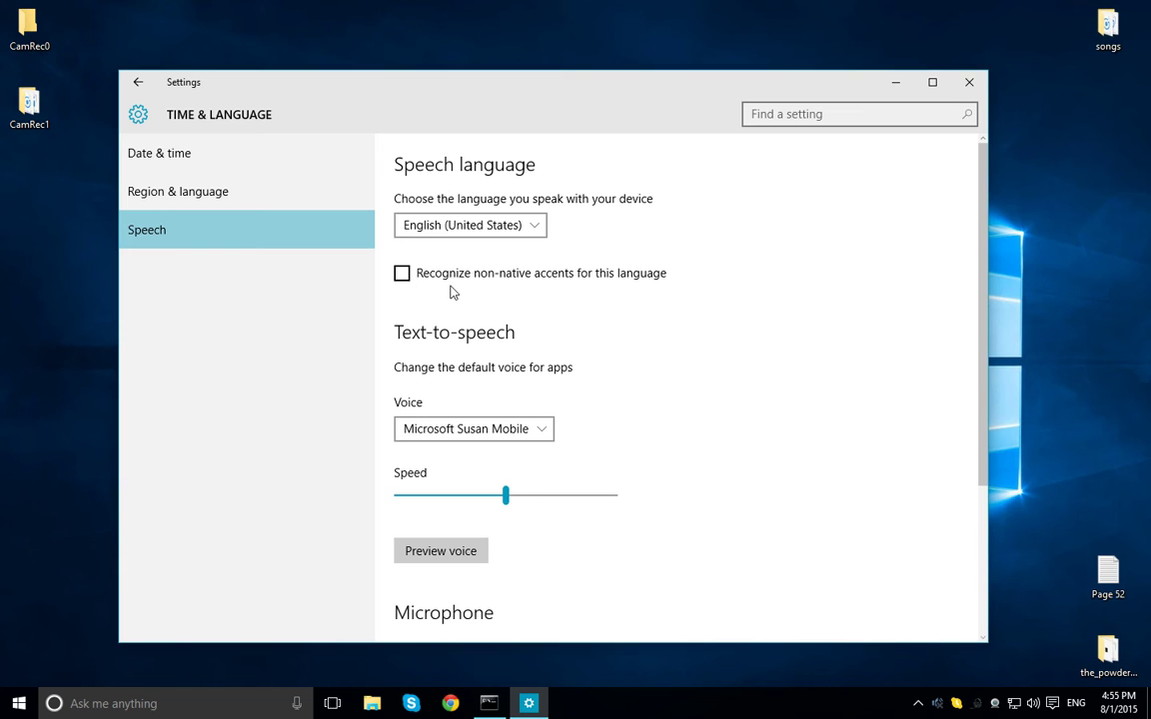
- Examine the available text-to-speech voices, keeping Microsoft Susan Mobile, and review the microphone and related speech settings
scroll(455, 293, "down", 2)
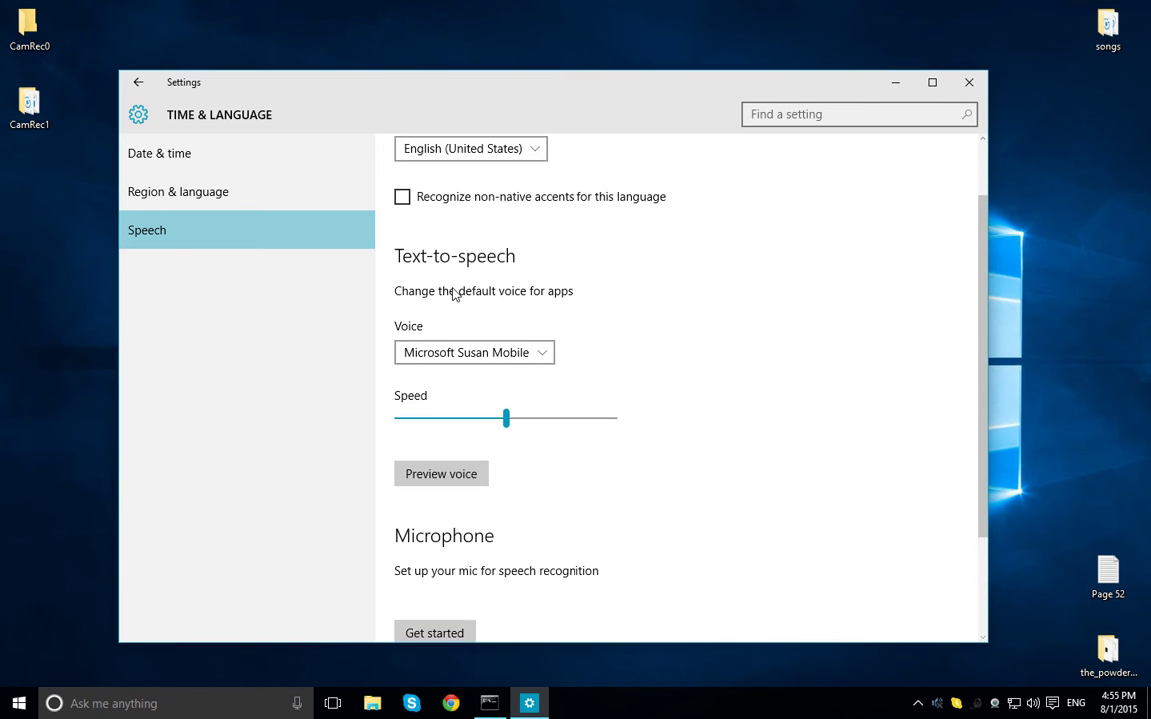
left_click(494, 357)
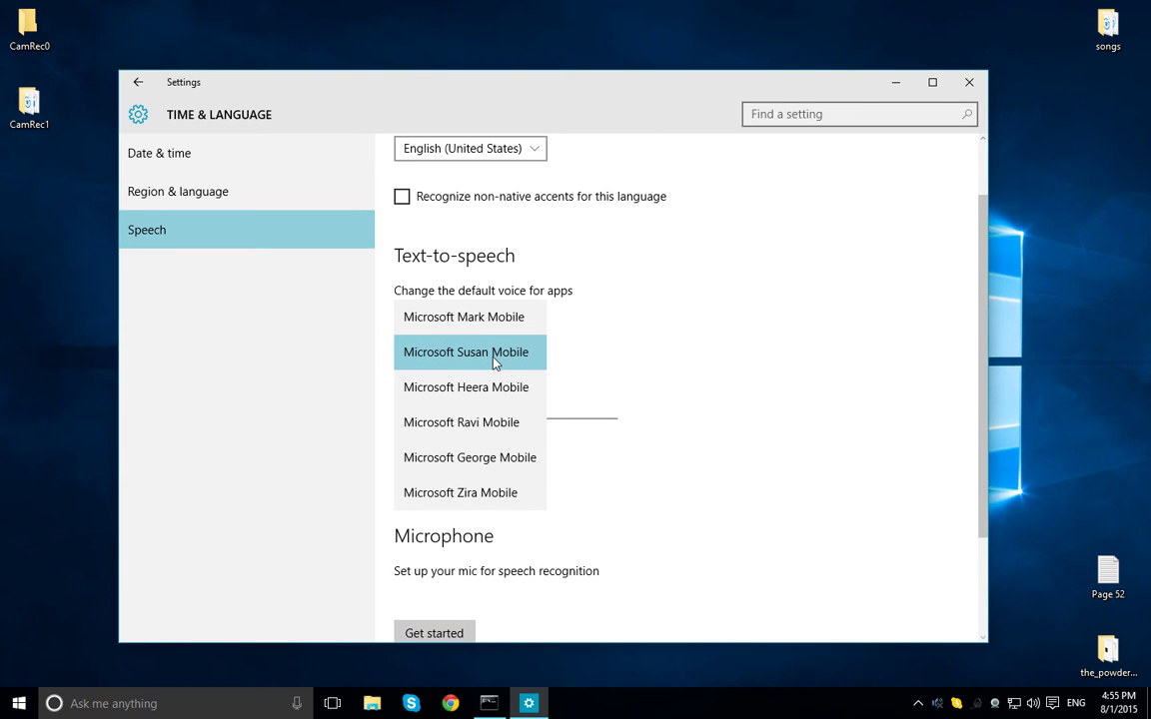
left_click(494, 357)
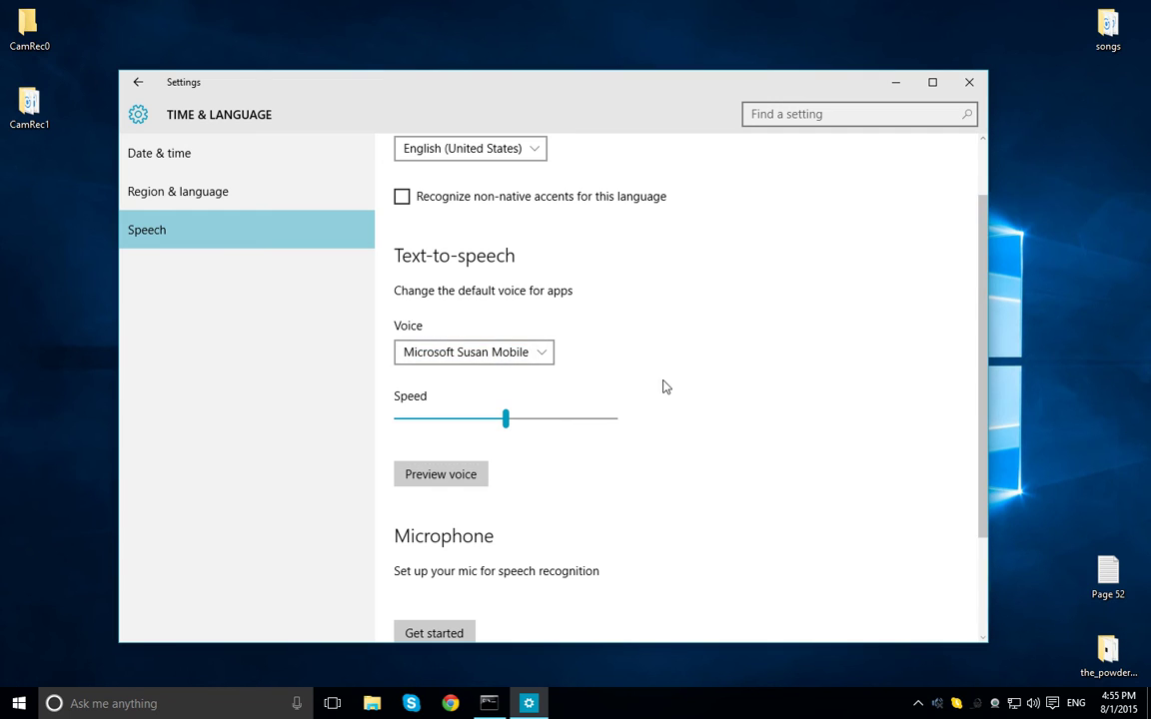
scroll(666, 386, "down", 3)
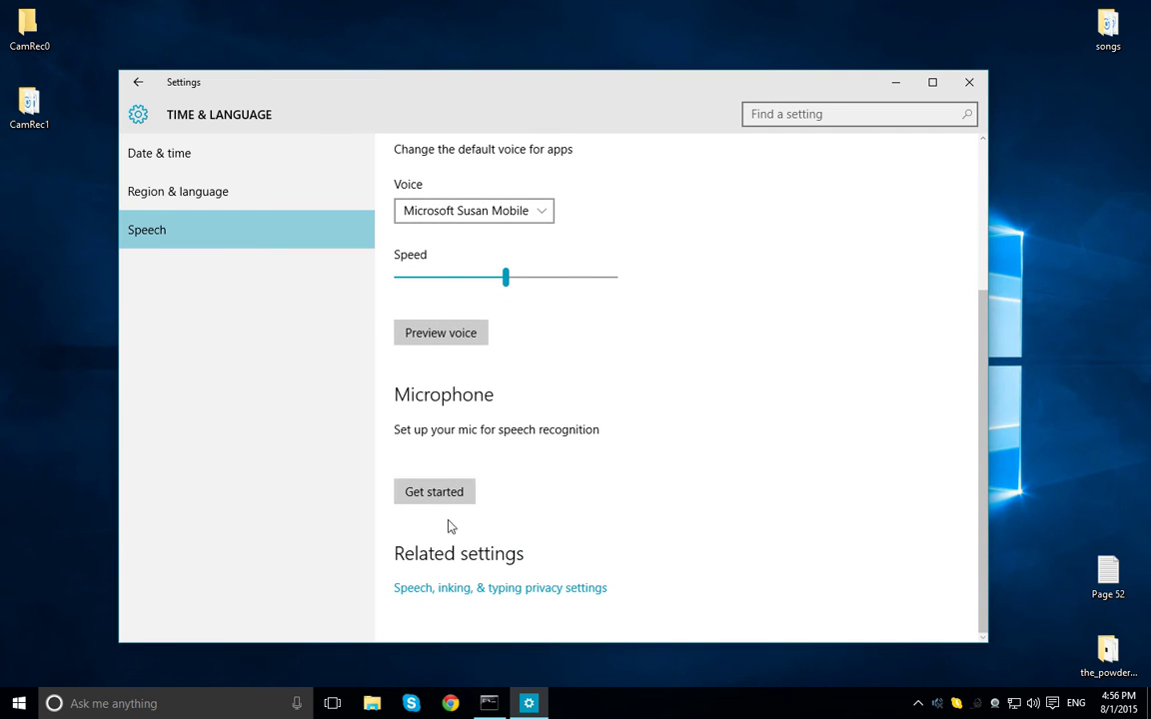
- Review the English (United States) language options and their linked speech settings, and return to the Region & language page
left_click(155, 190)
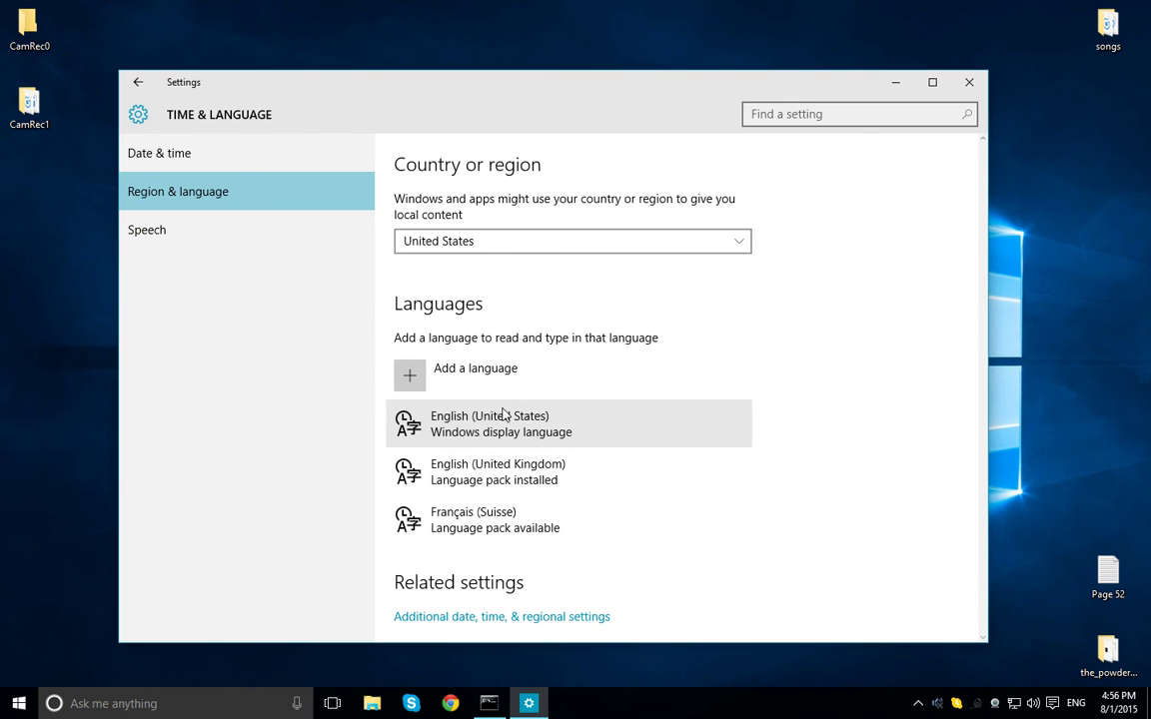
scroll(504, 414, "down", 1)
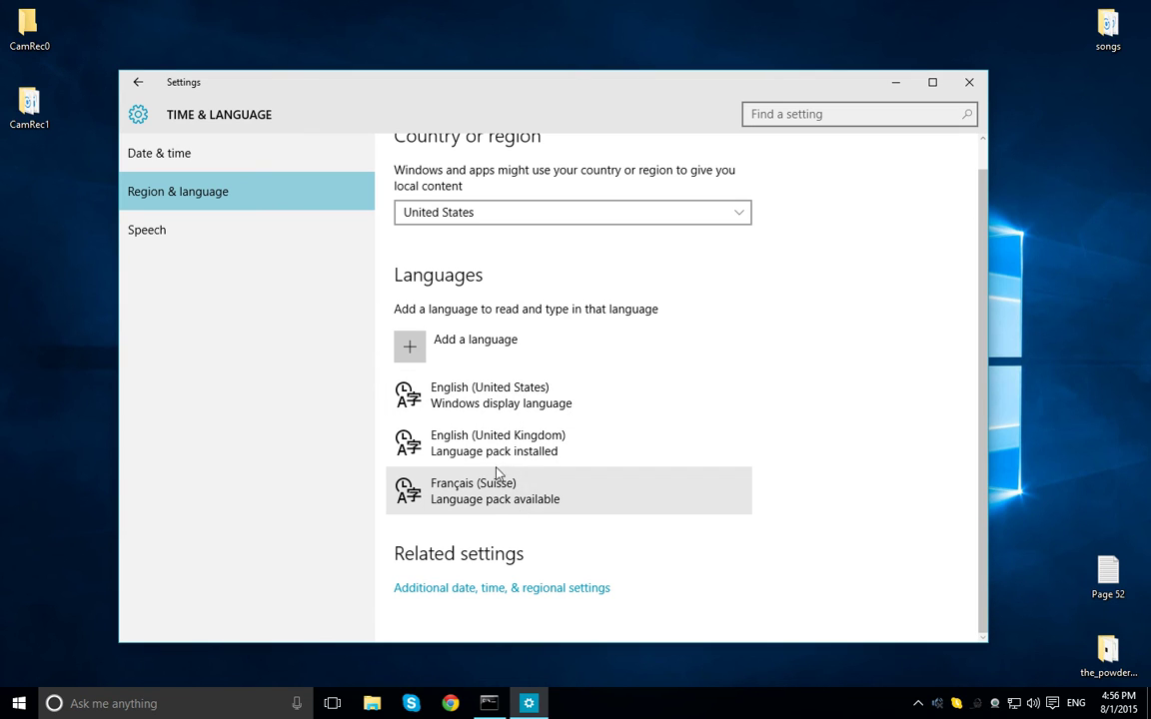
left_click(475, 396)
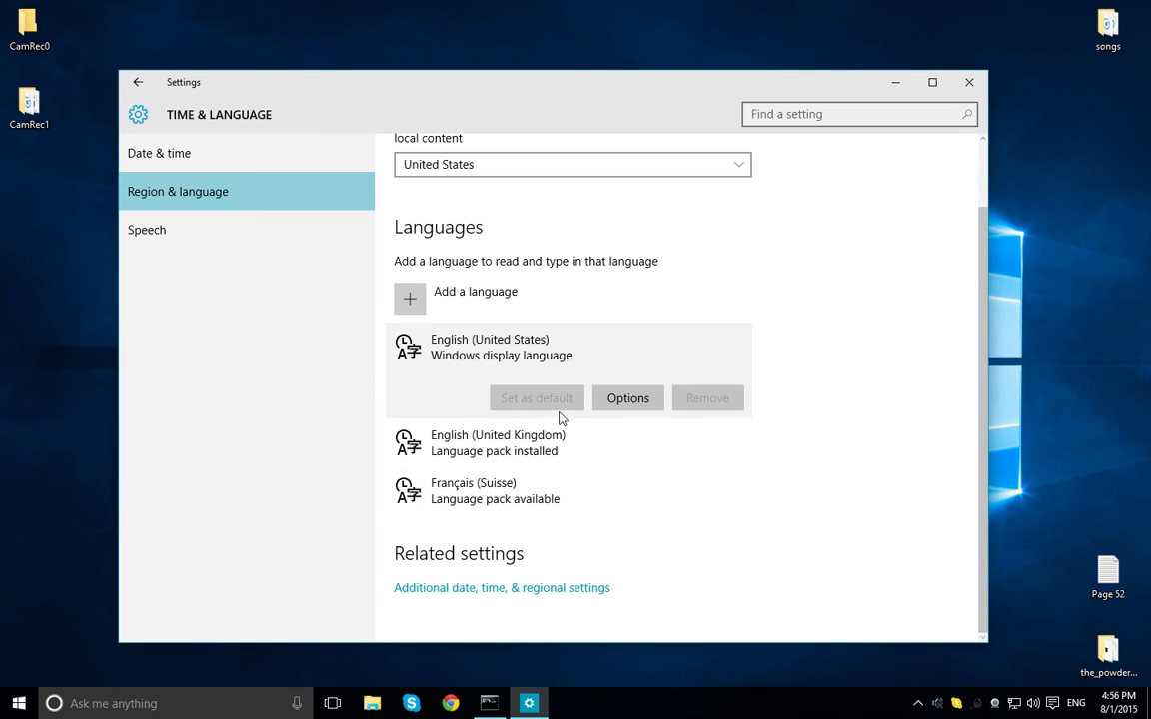
left_click(630, 401)
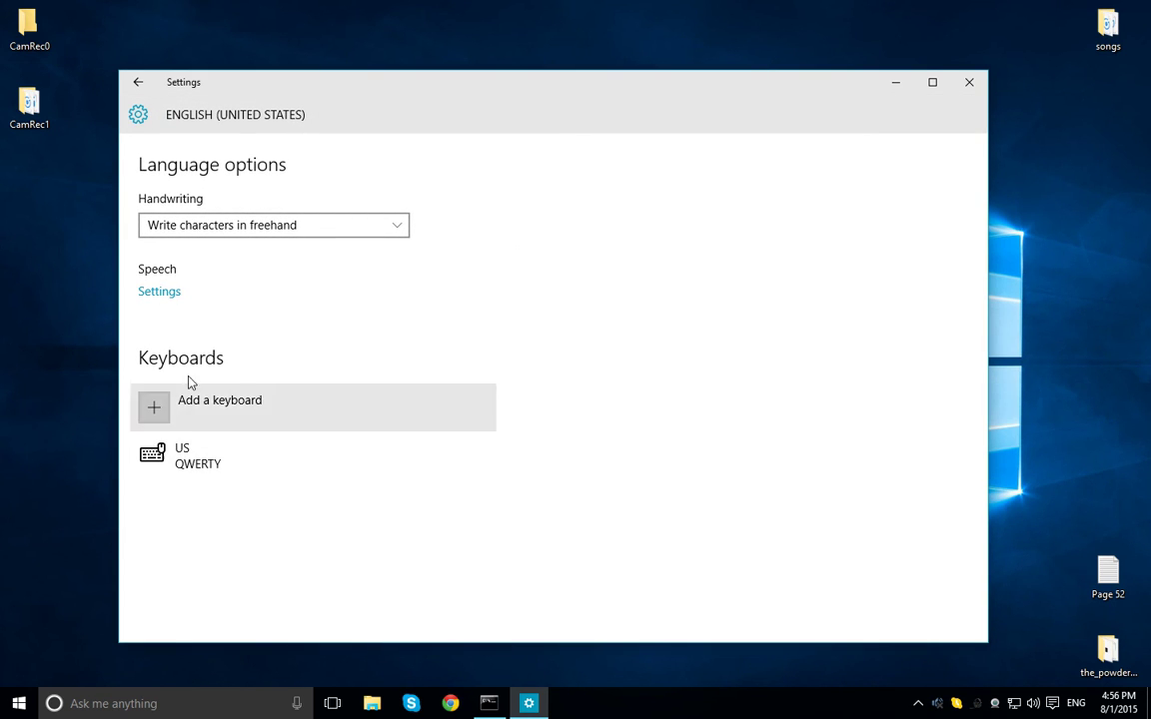
left_click(182, 289)
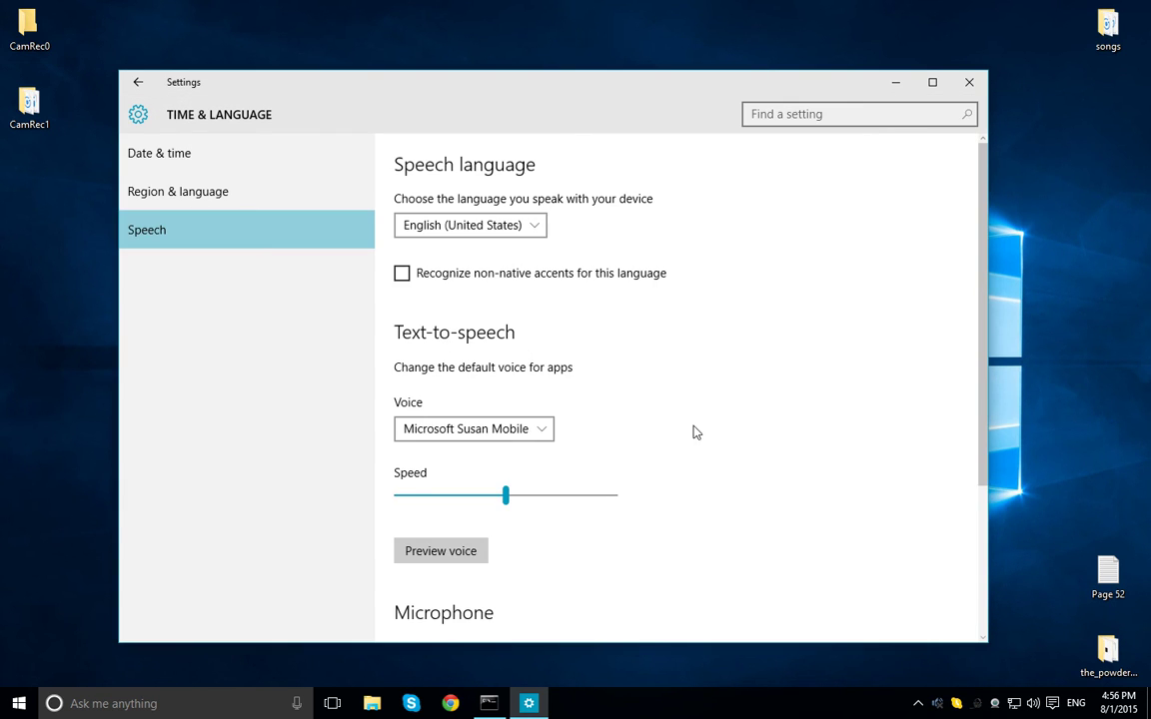
scroll(699, 433, "down", 3)
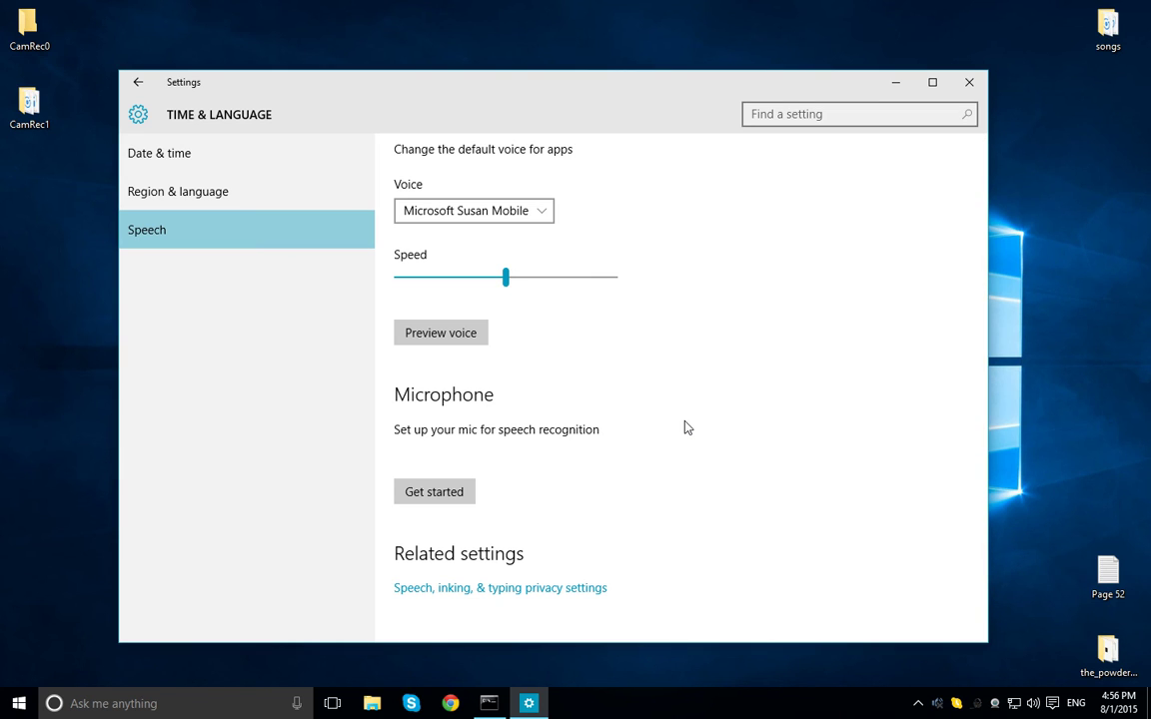
scroll(739, 319, "up", 5)
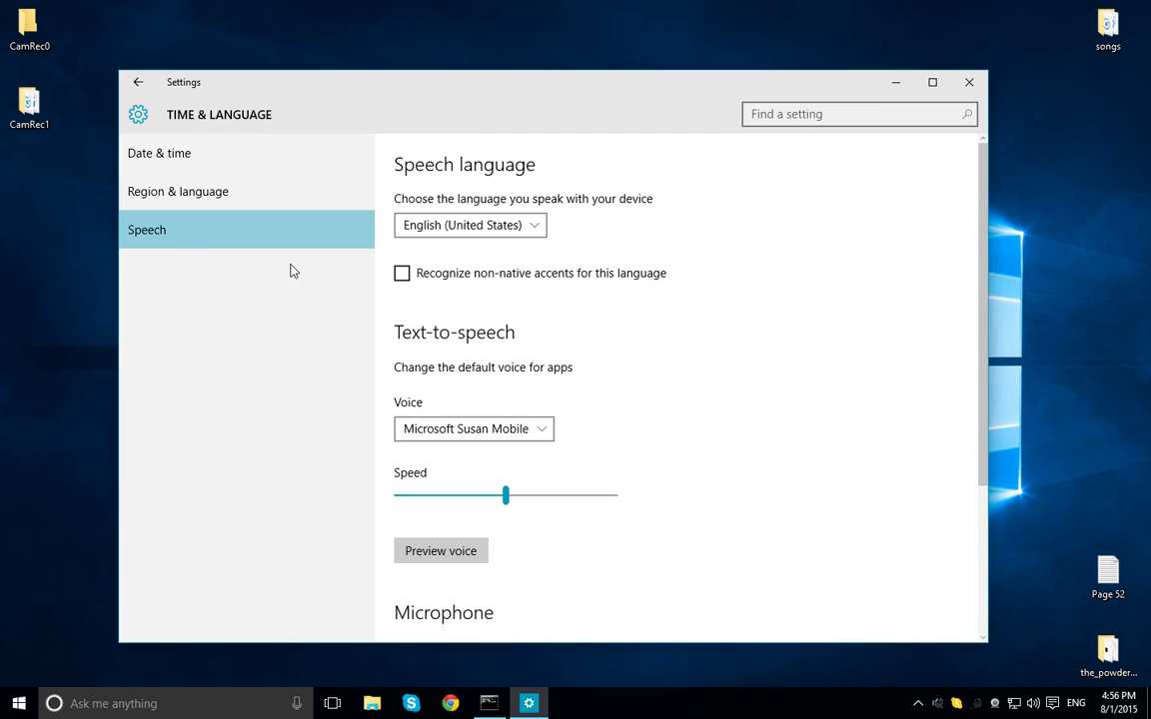
left_click(216, 191)
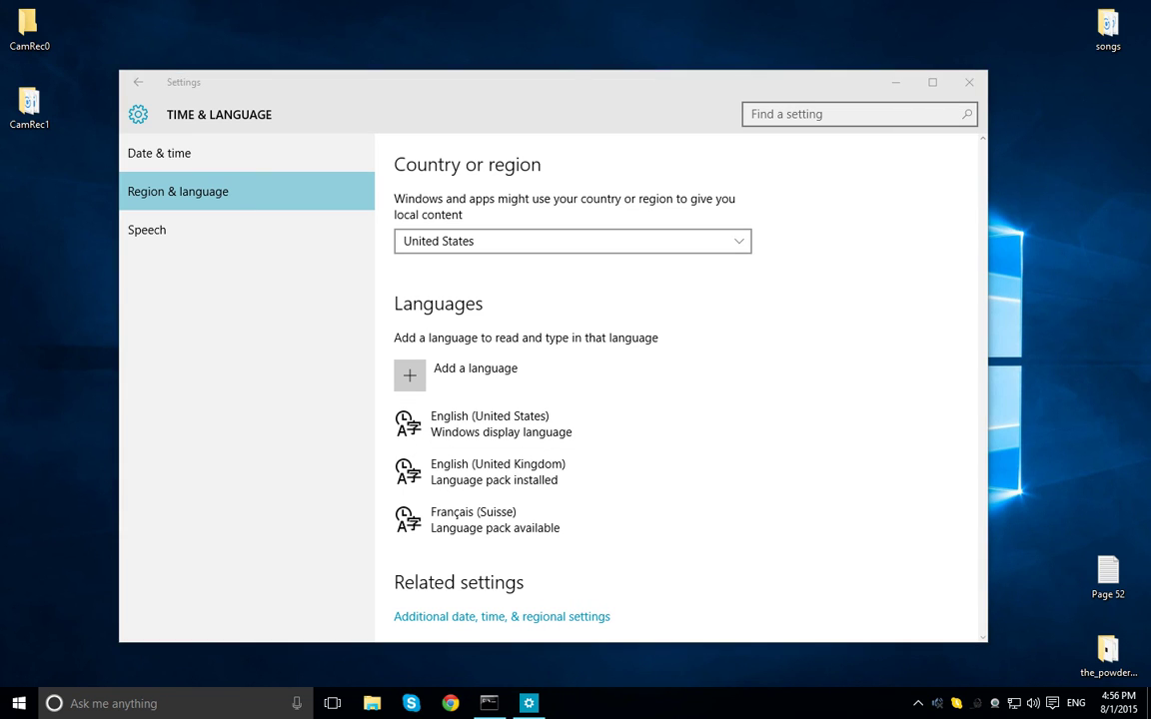
- Switch the input language to French (Switzerland) with the Swiss French keyboard and open Notepad
left_click(1076, 705)
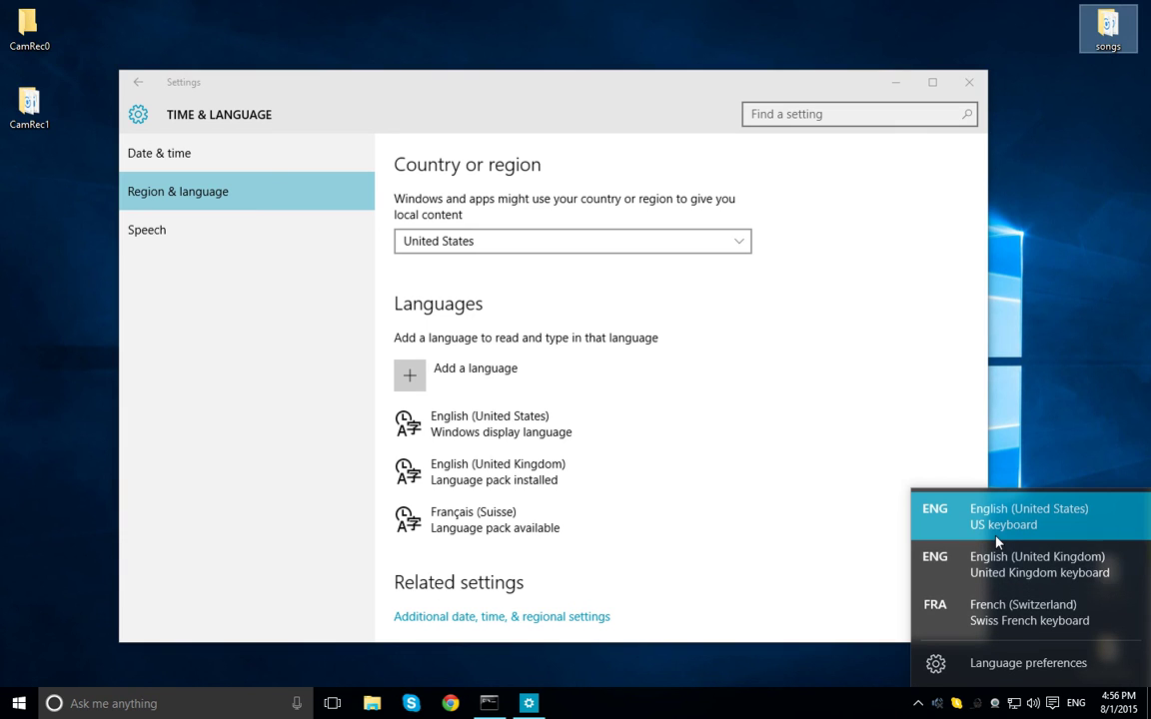
left_click(1004, 603)
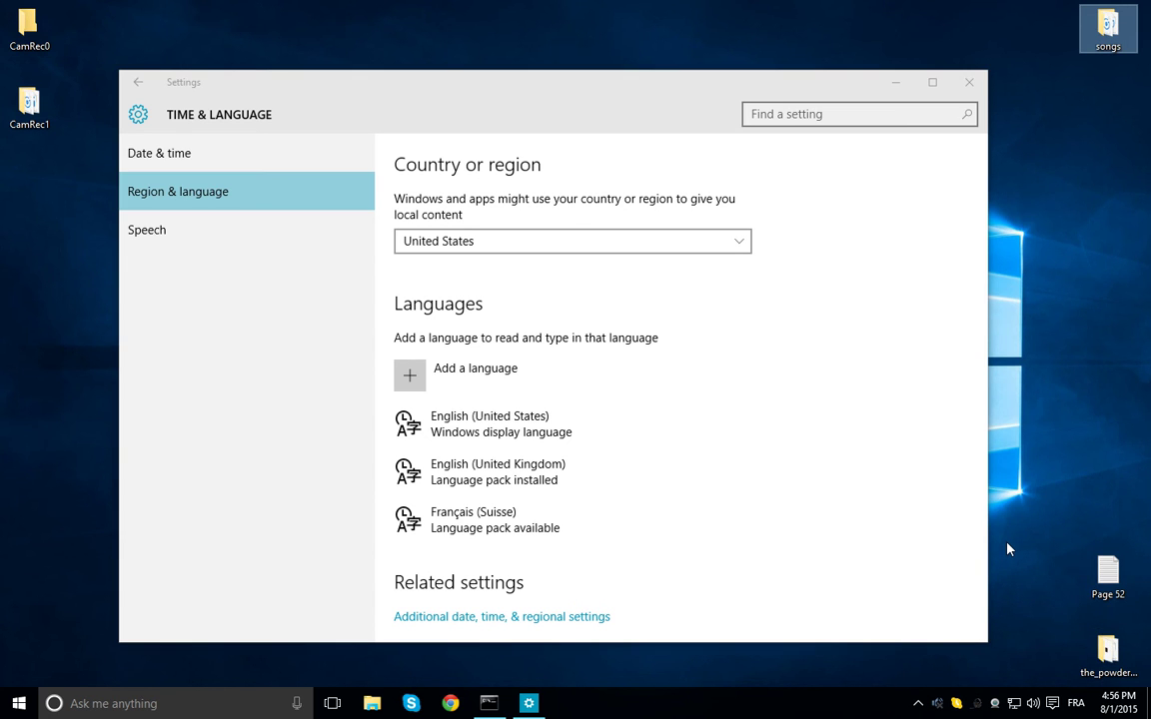
key("super")
type("n")
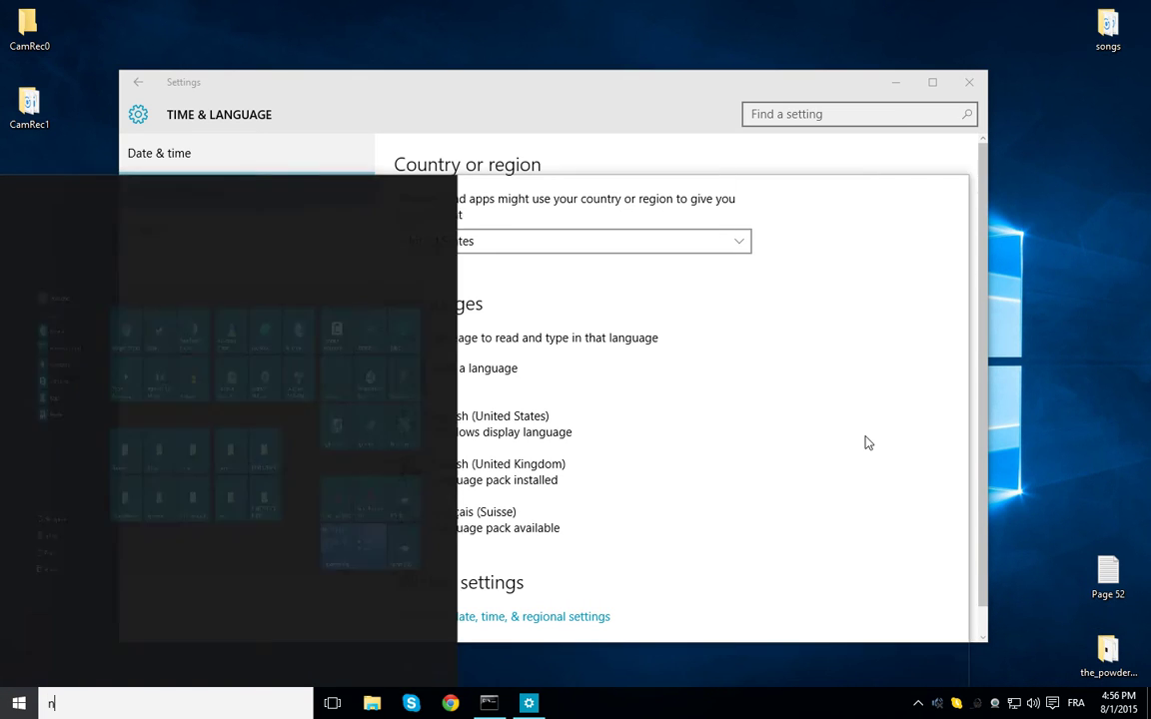
type("ote")
key("Return")
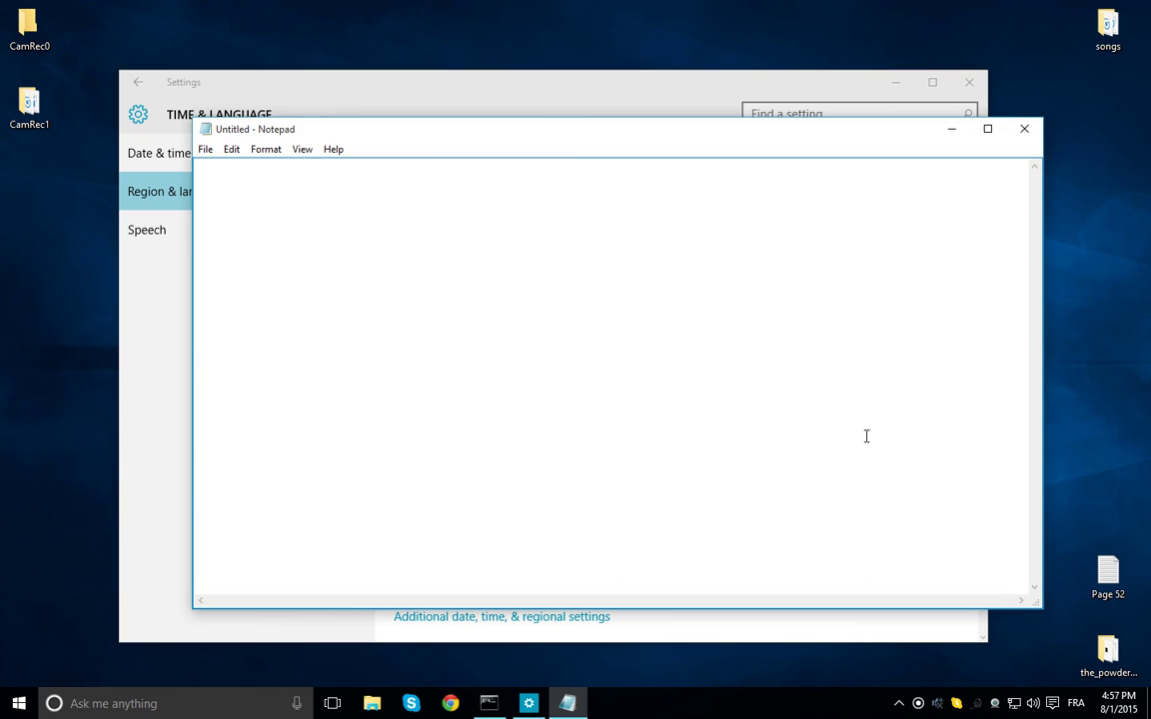
- Test the Swiss French keyboard in Notepad with "hello wqsdffg213", symbols such as ç, % and & and random letters, and close it without saving
type("hello wqsdffg213")
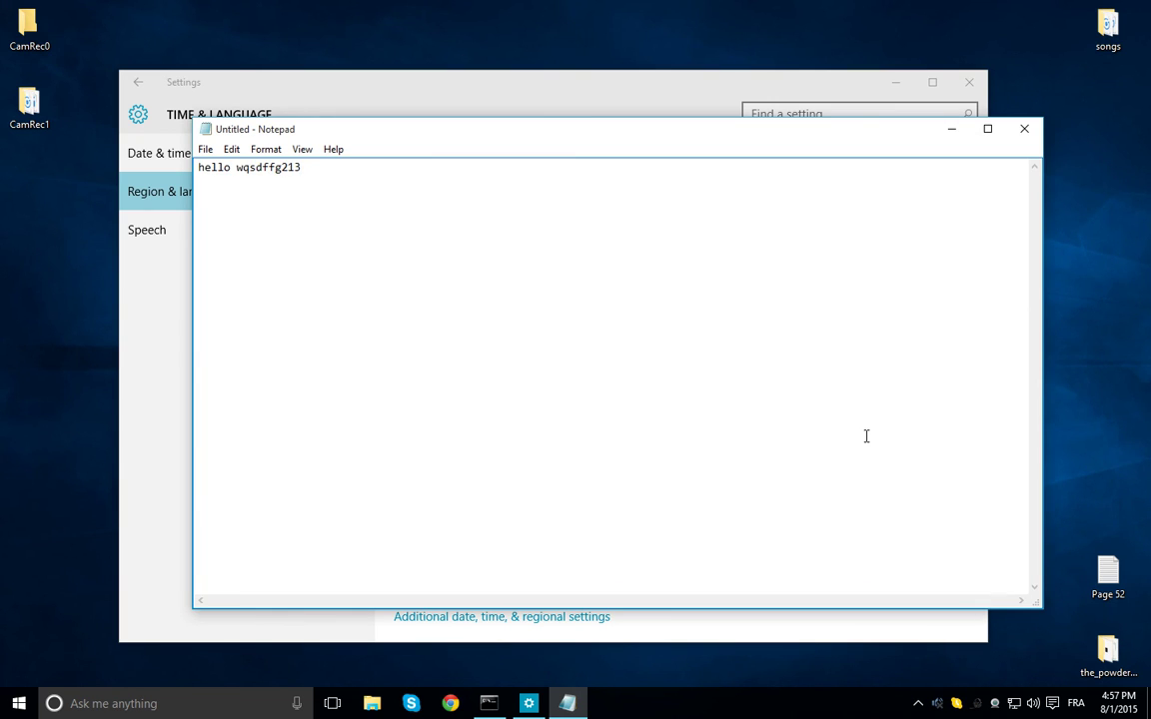
type("+\"*+\"çç\"%ç*%*ç&%&/%&+")
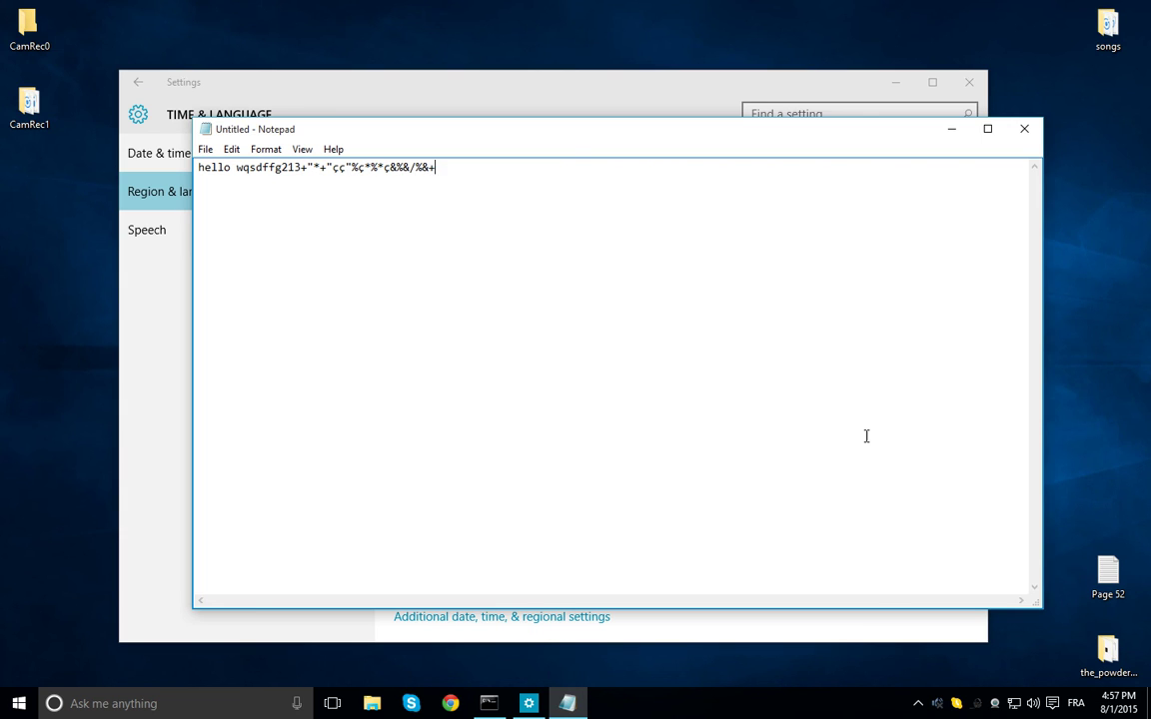
type("\"*%&*\"*dfgbfdhdfg")
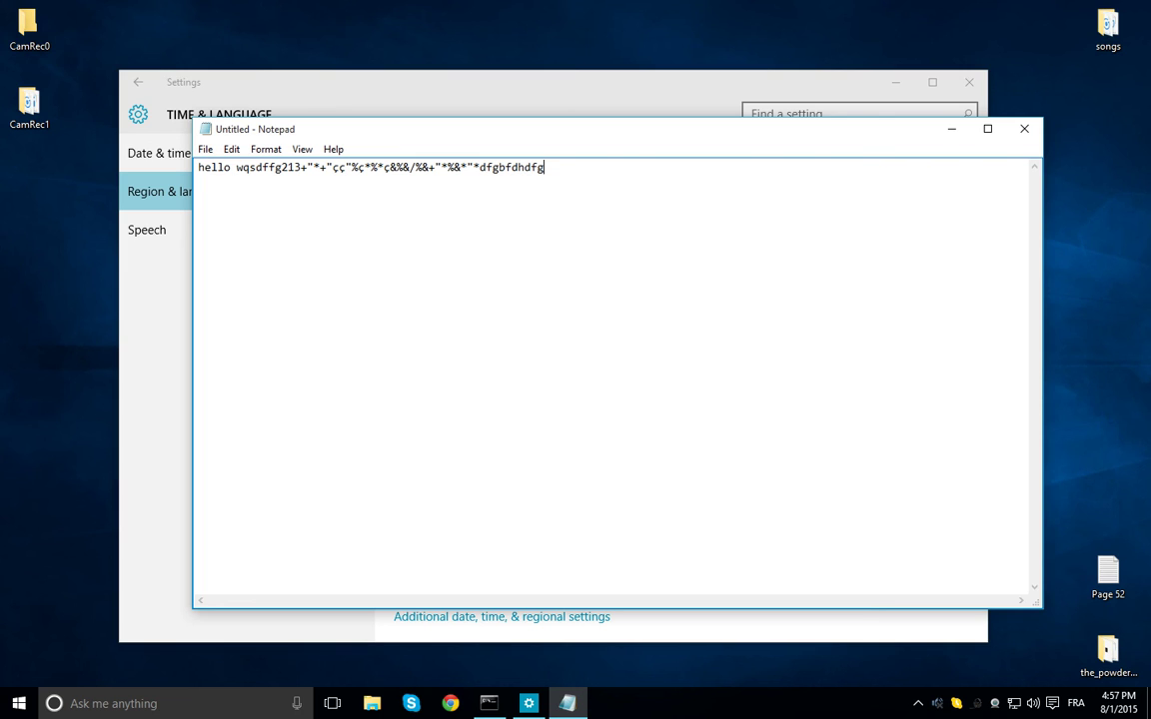
left_click(1024, 128)
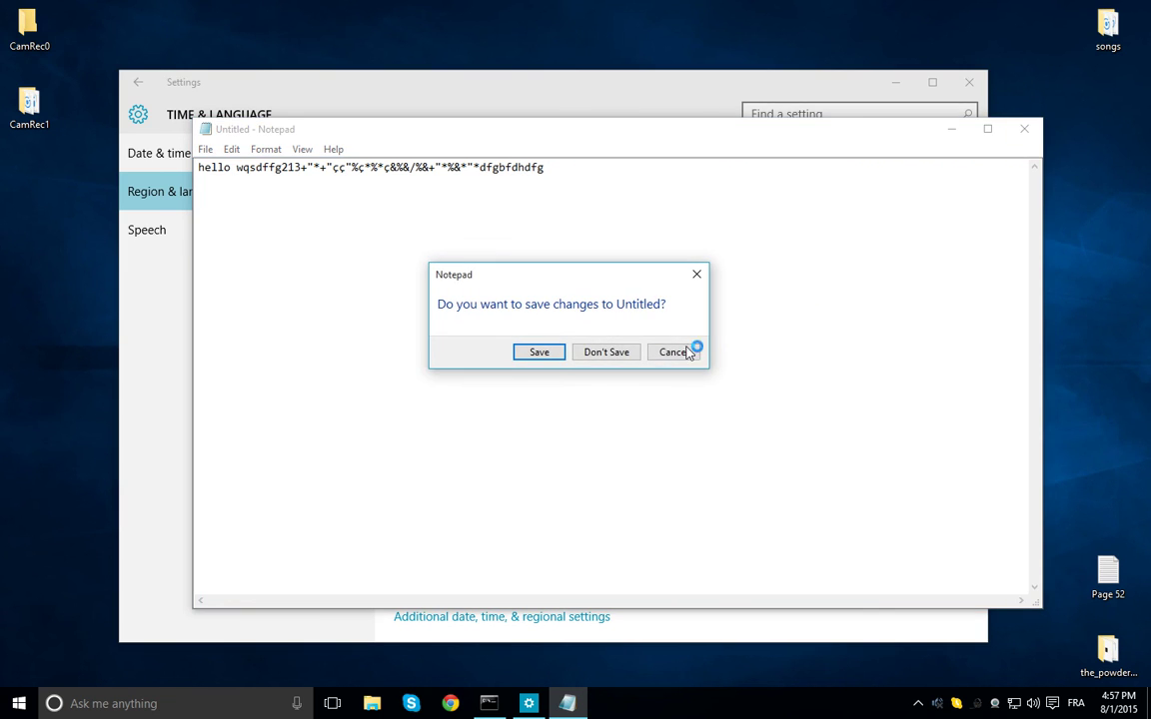
left_click(607, 358)
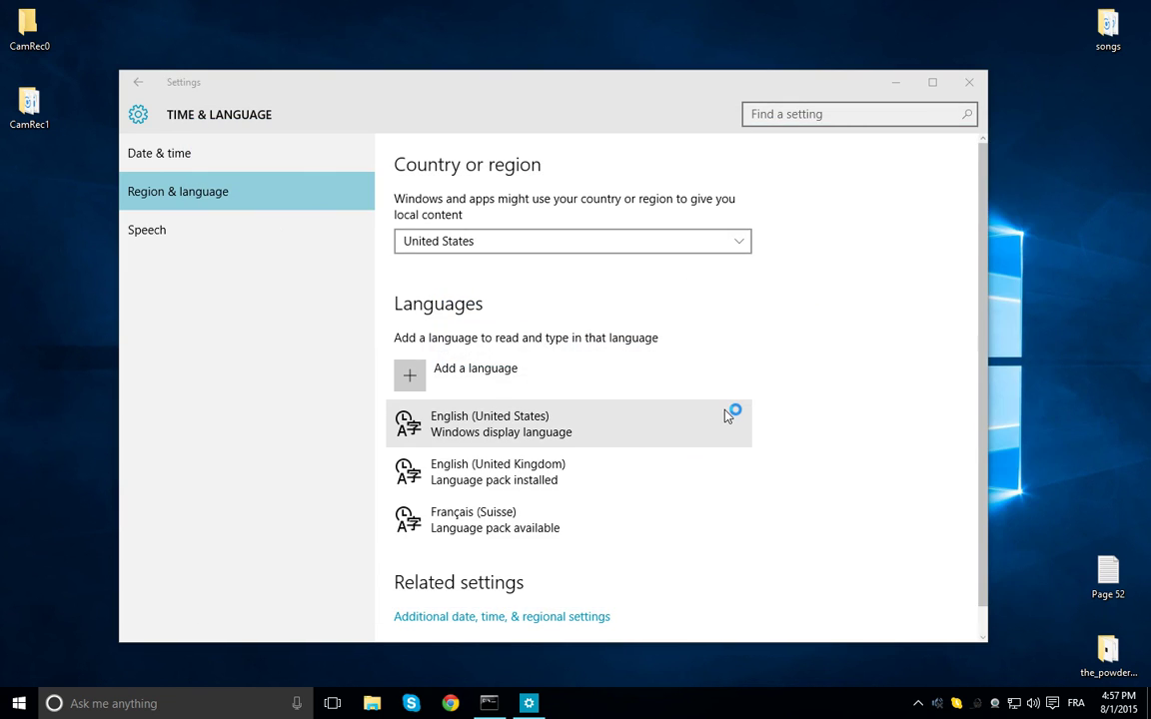
- Close the Settings window and refresh the desktop
left_click(970, 83)
right_click(173, 186)
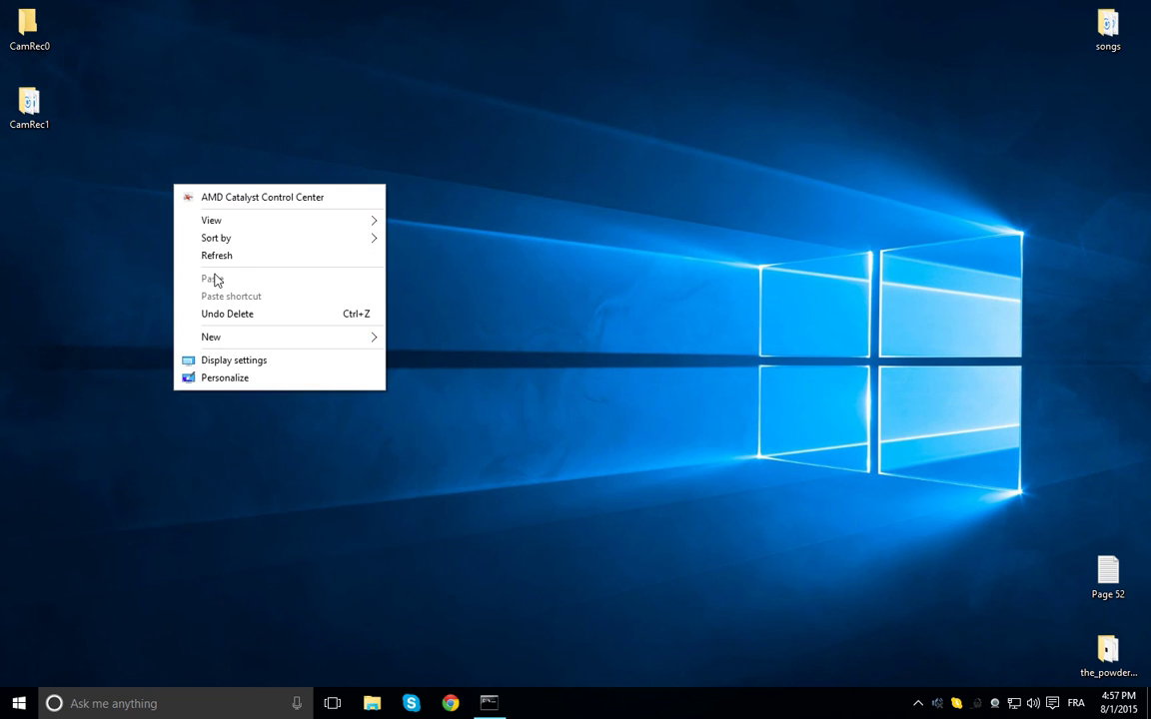
left_click(215, 256)
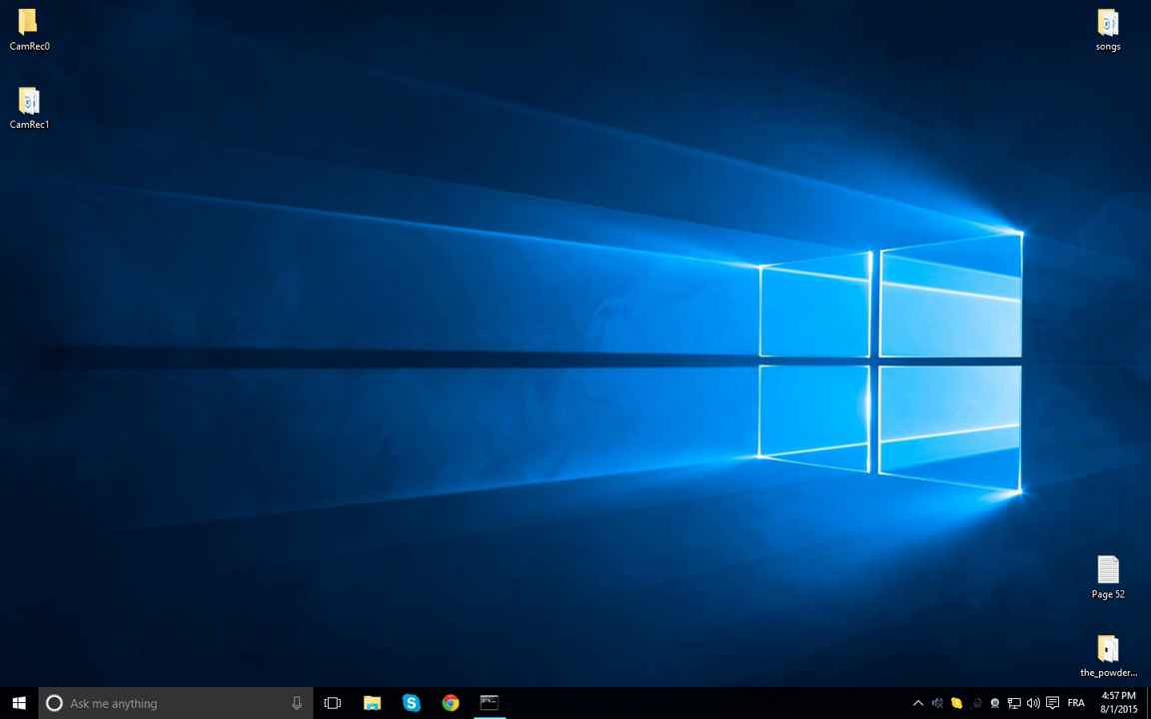